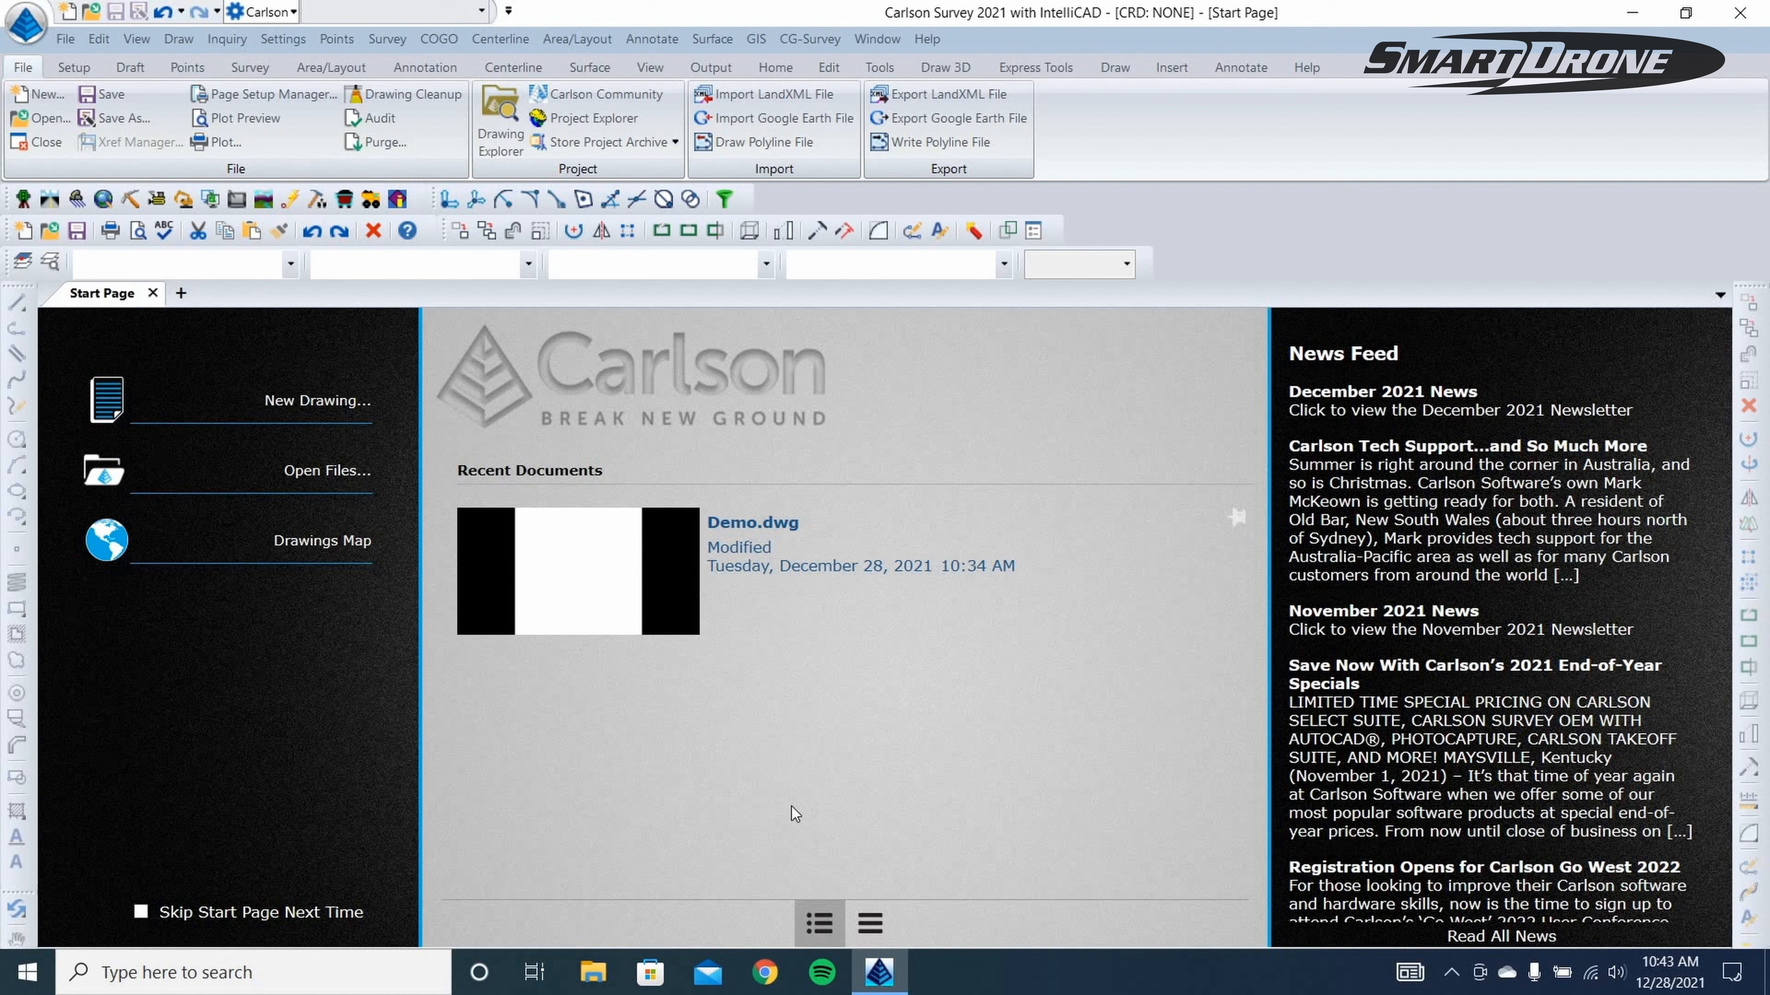
Step: Create a new DWG drawing from the carlson.dwt template and dismiss the demo mode notice
{"action": "left_click", "coordinate": [312, 402]}
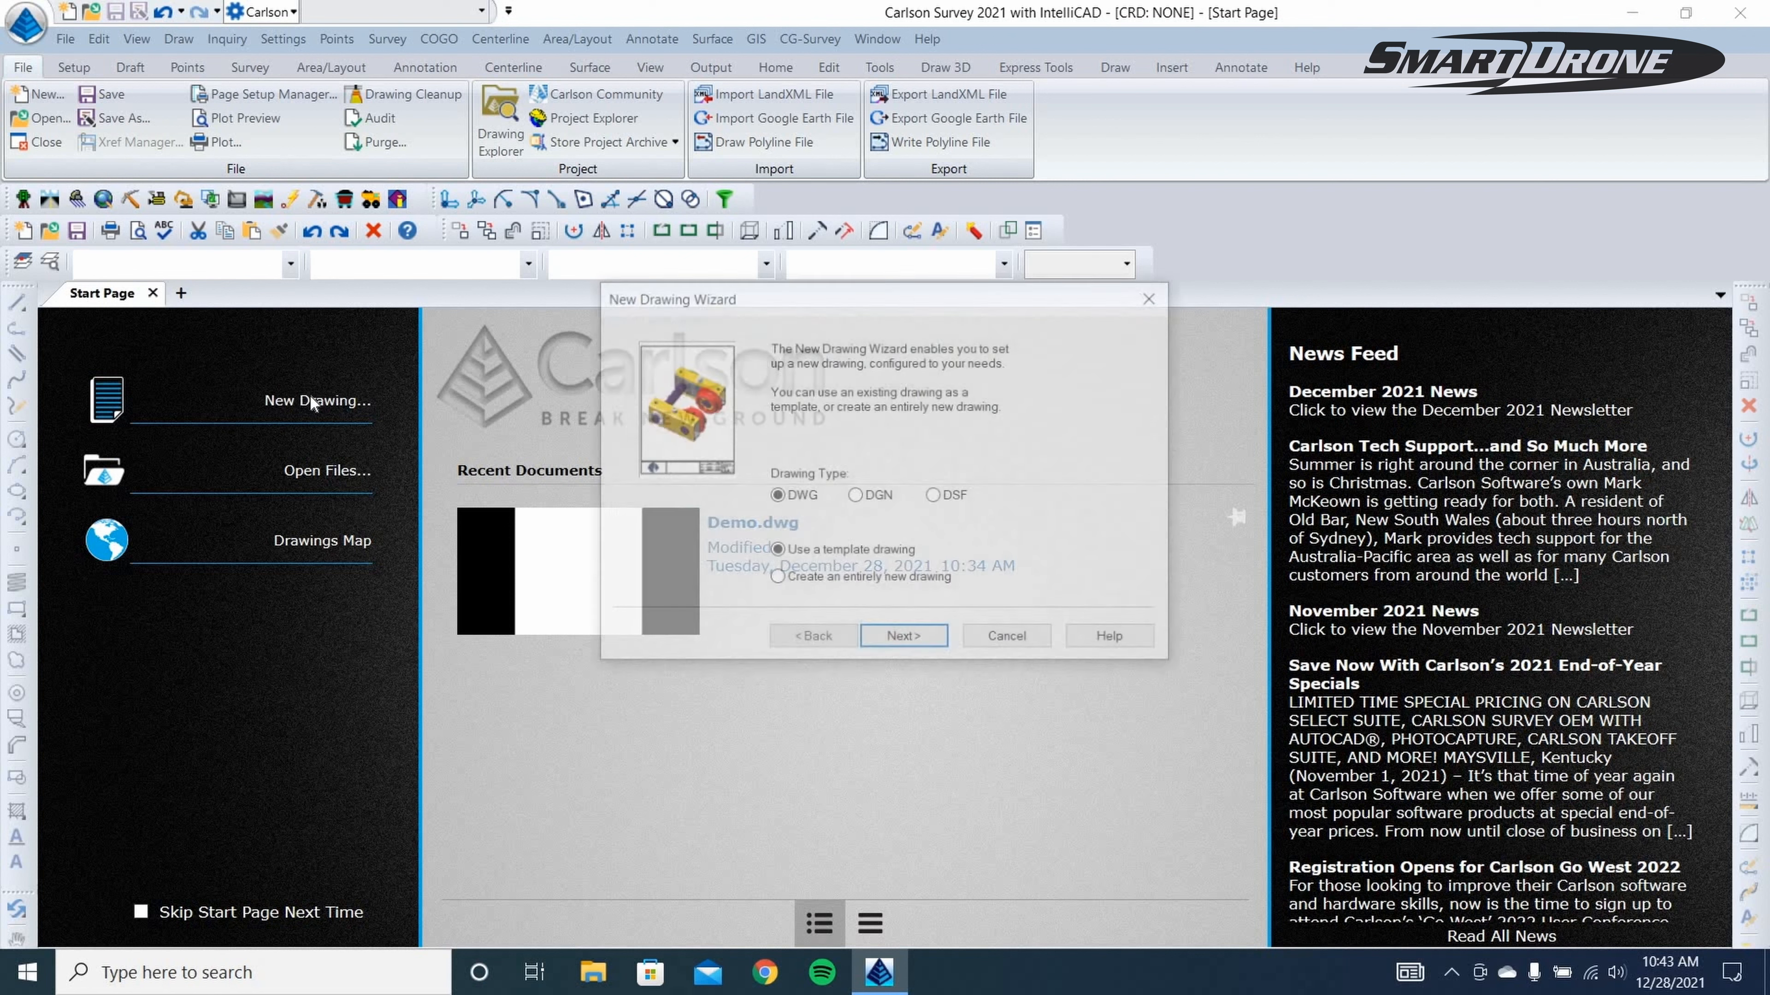
{"action": "left_click", "coordinate": [904, 639]}
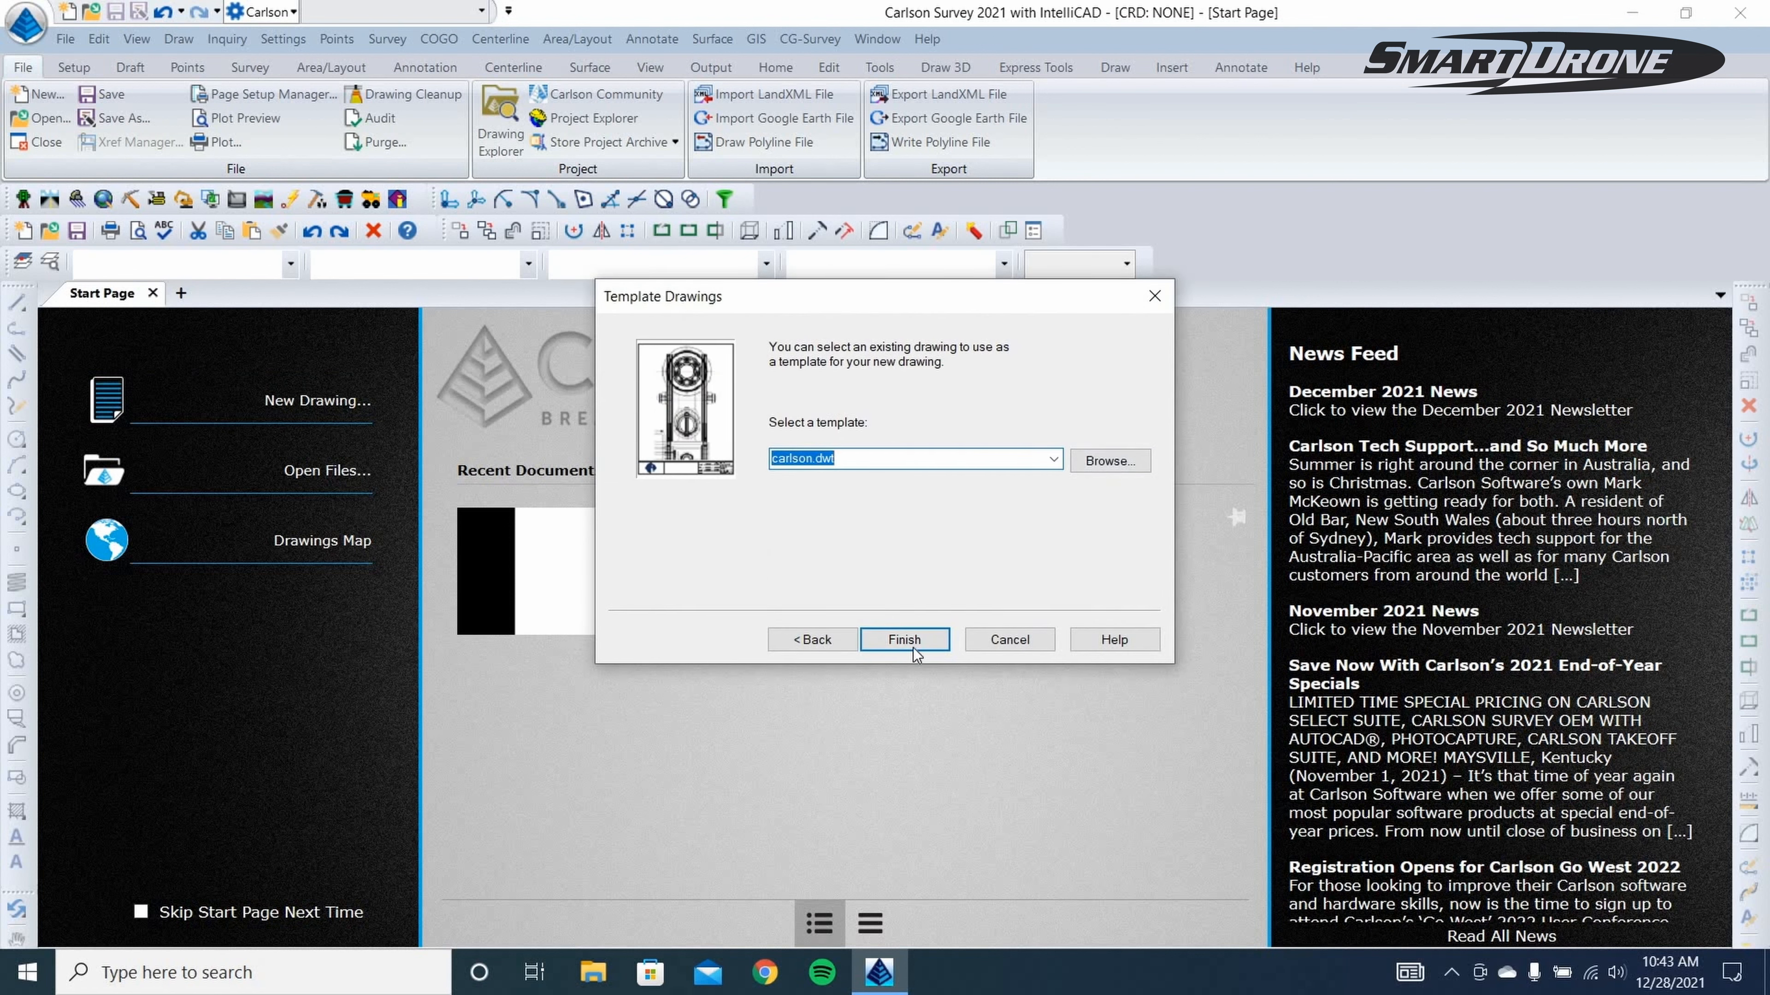
{"action": "left_click", "coordinate": [905, 639]}
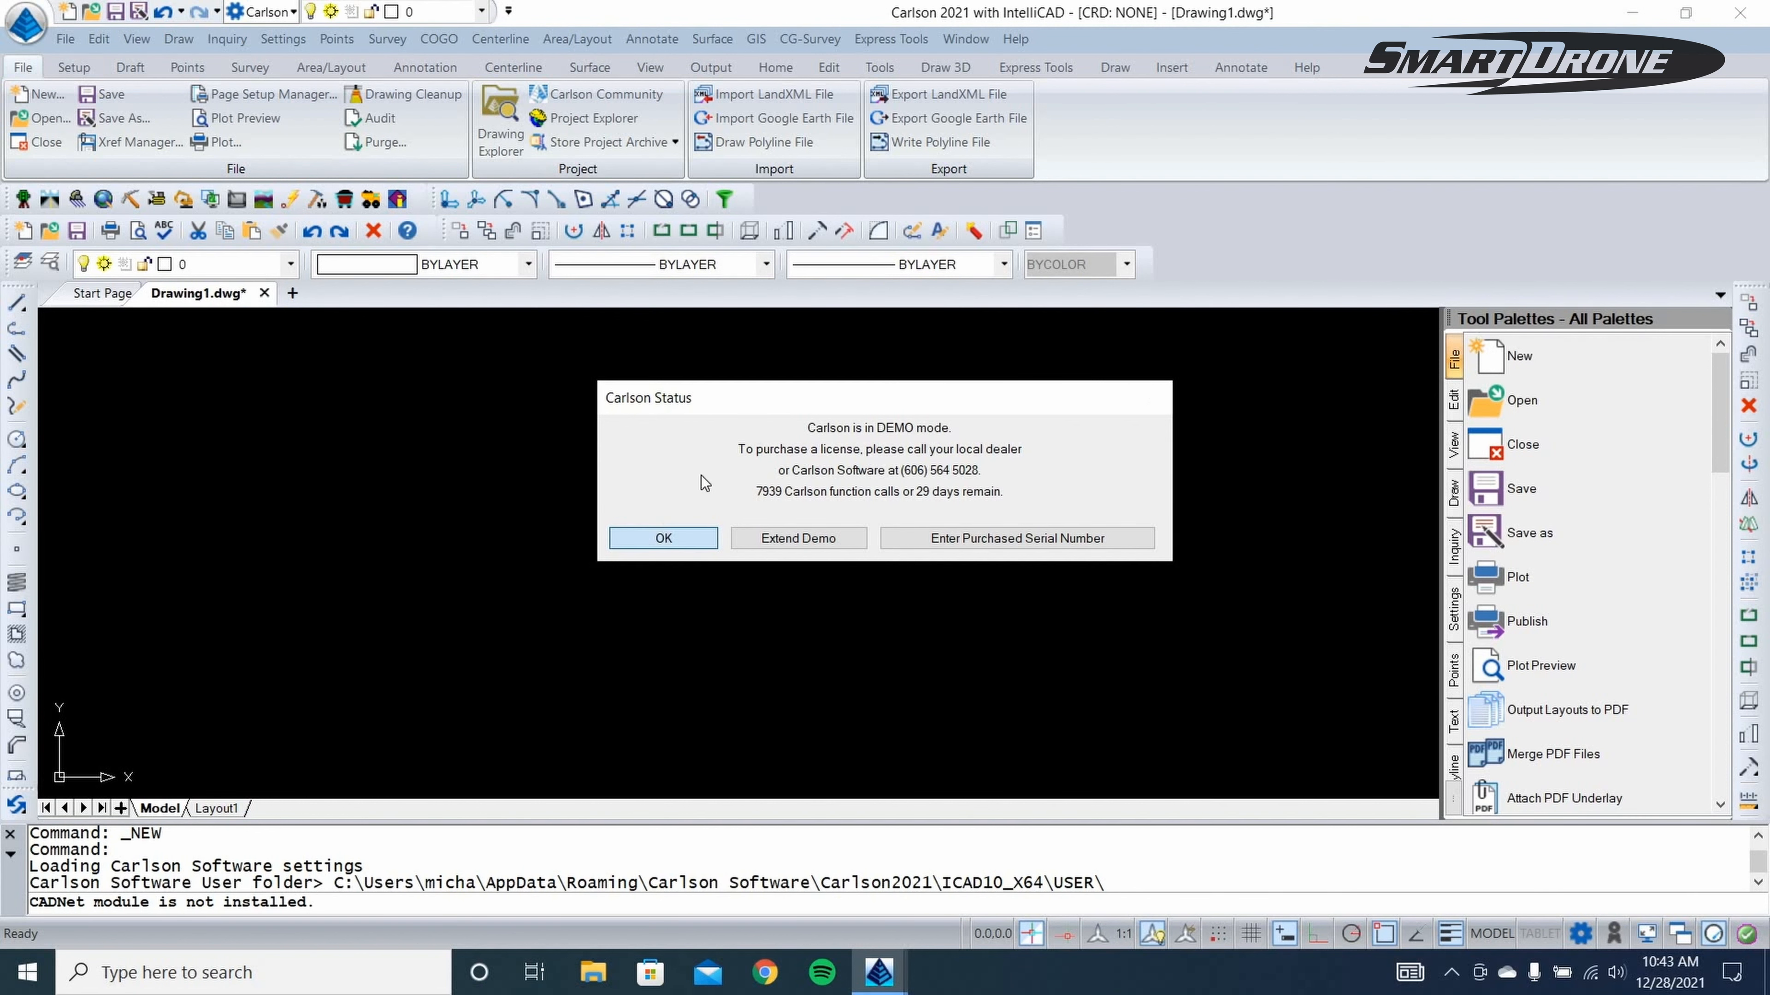
{"action": "left_click", "coordinate": [660, 536]}
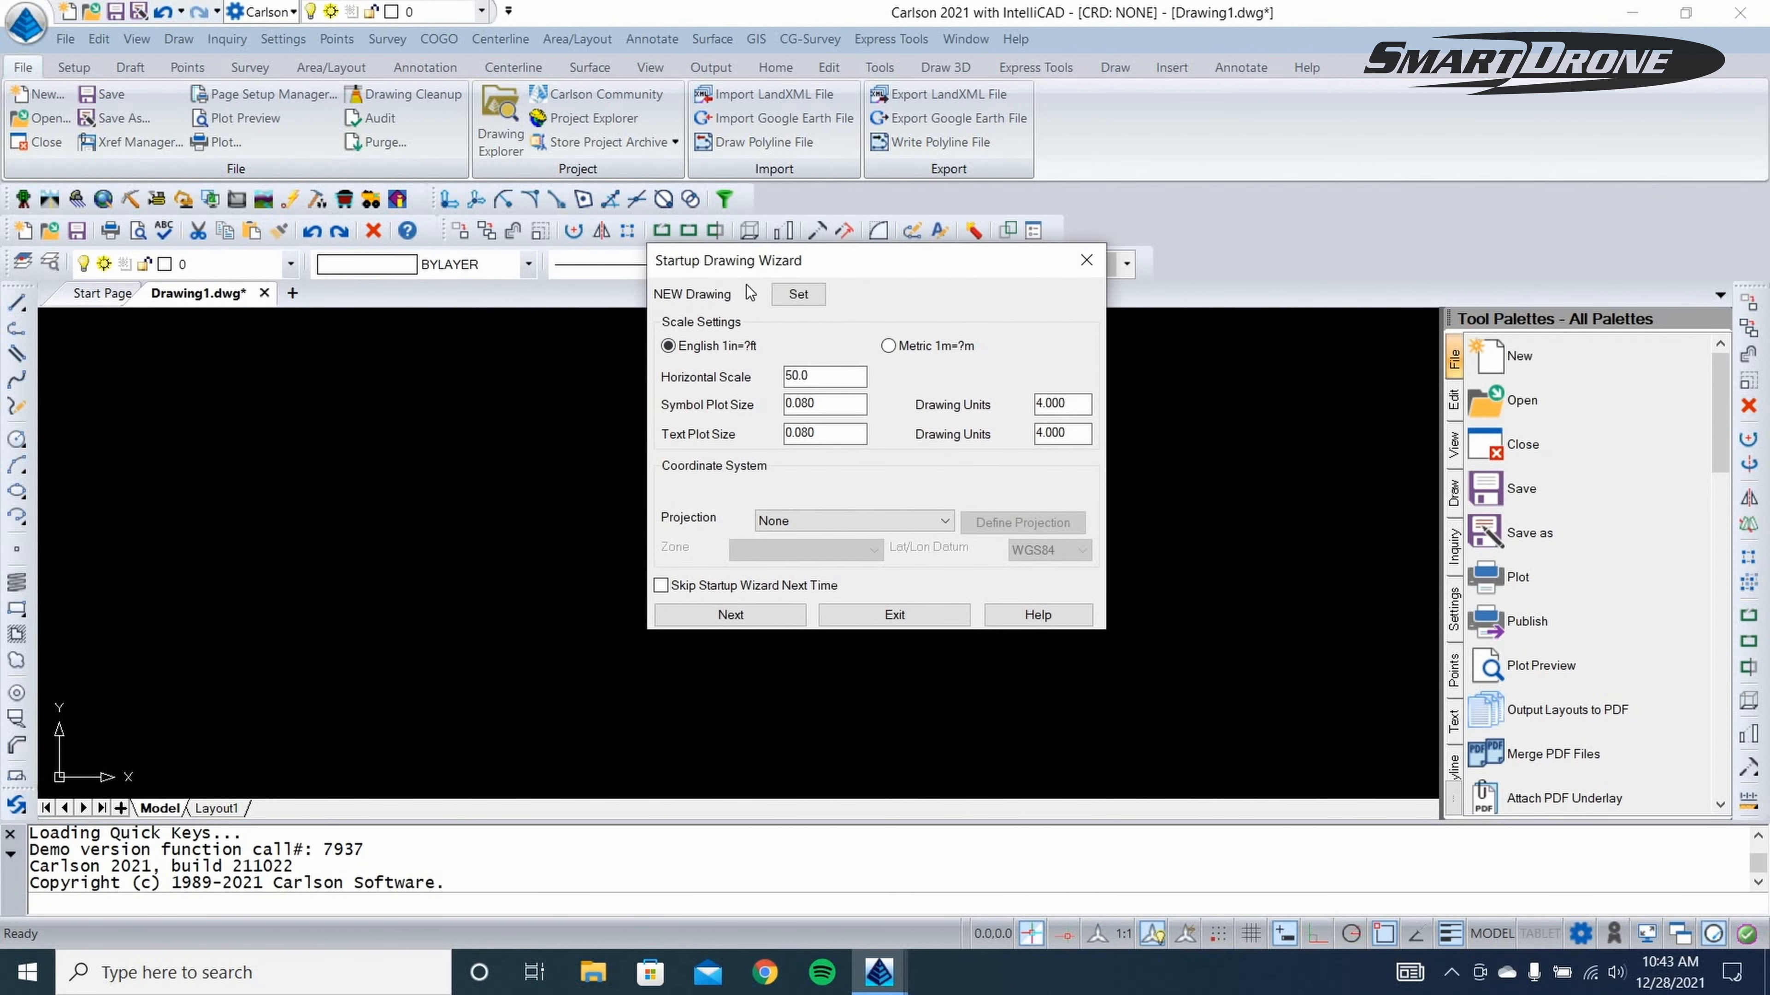
Step: Set the new drawing file to Demo.dwg in C:\Carlson Projects, keeping the English scale settings and no projection
{"action": "left_click", "coordinate": [798, 294]}
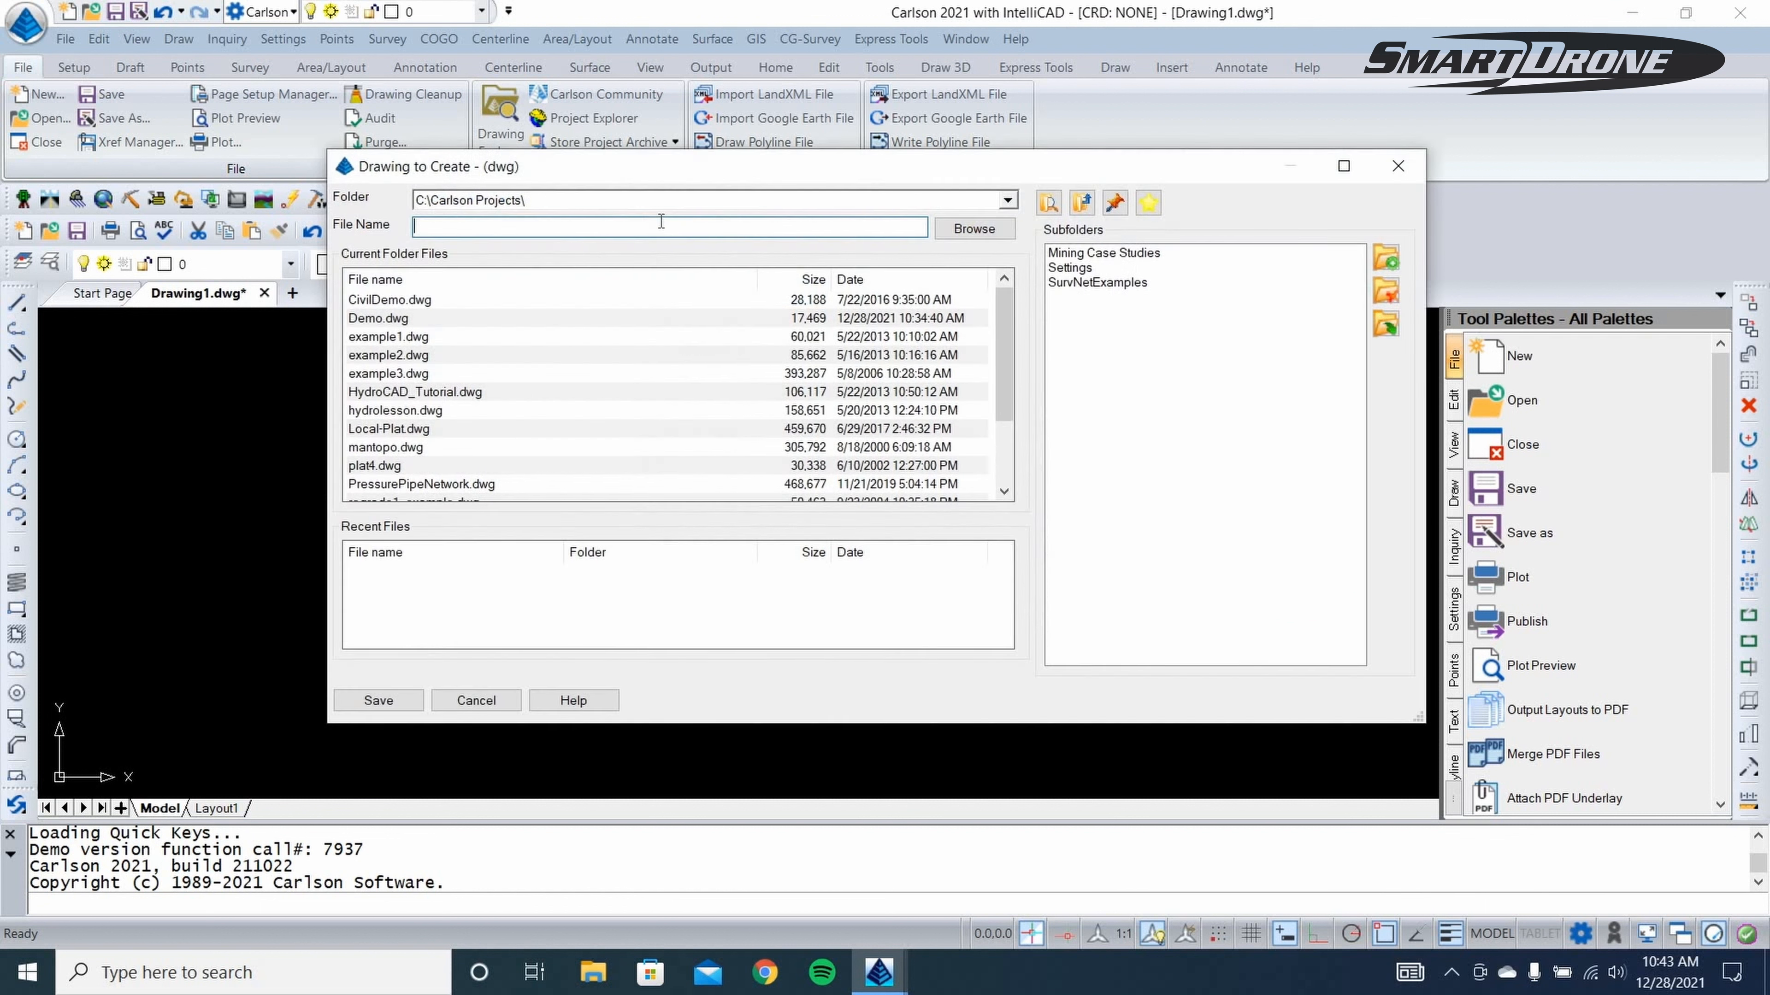
{"action": "type", "text": "Demo.dwg"}
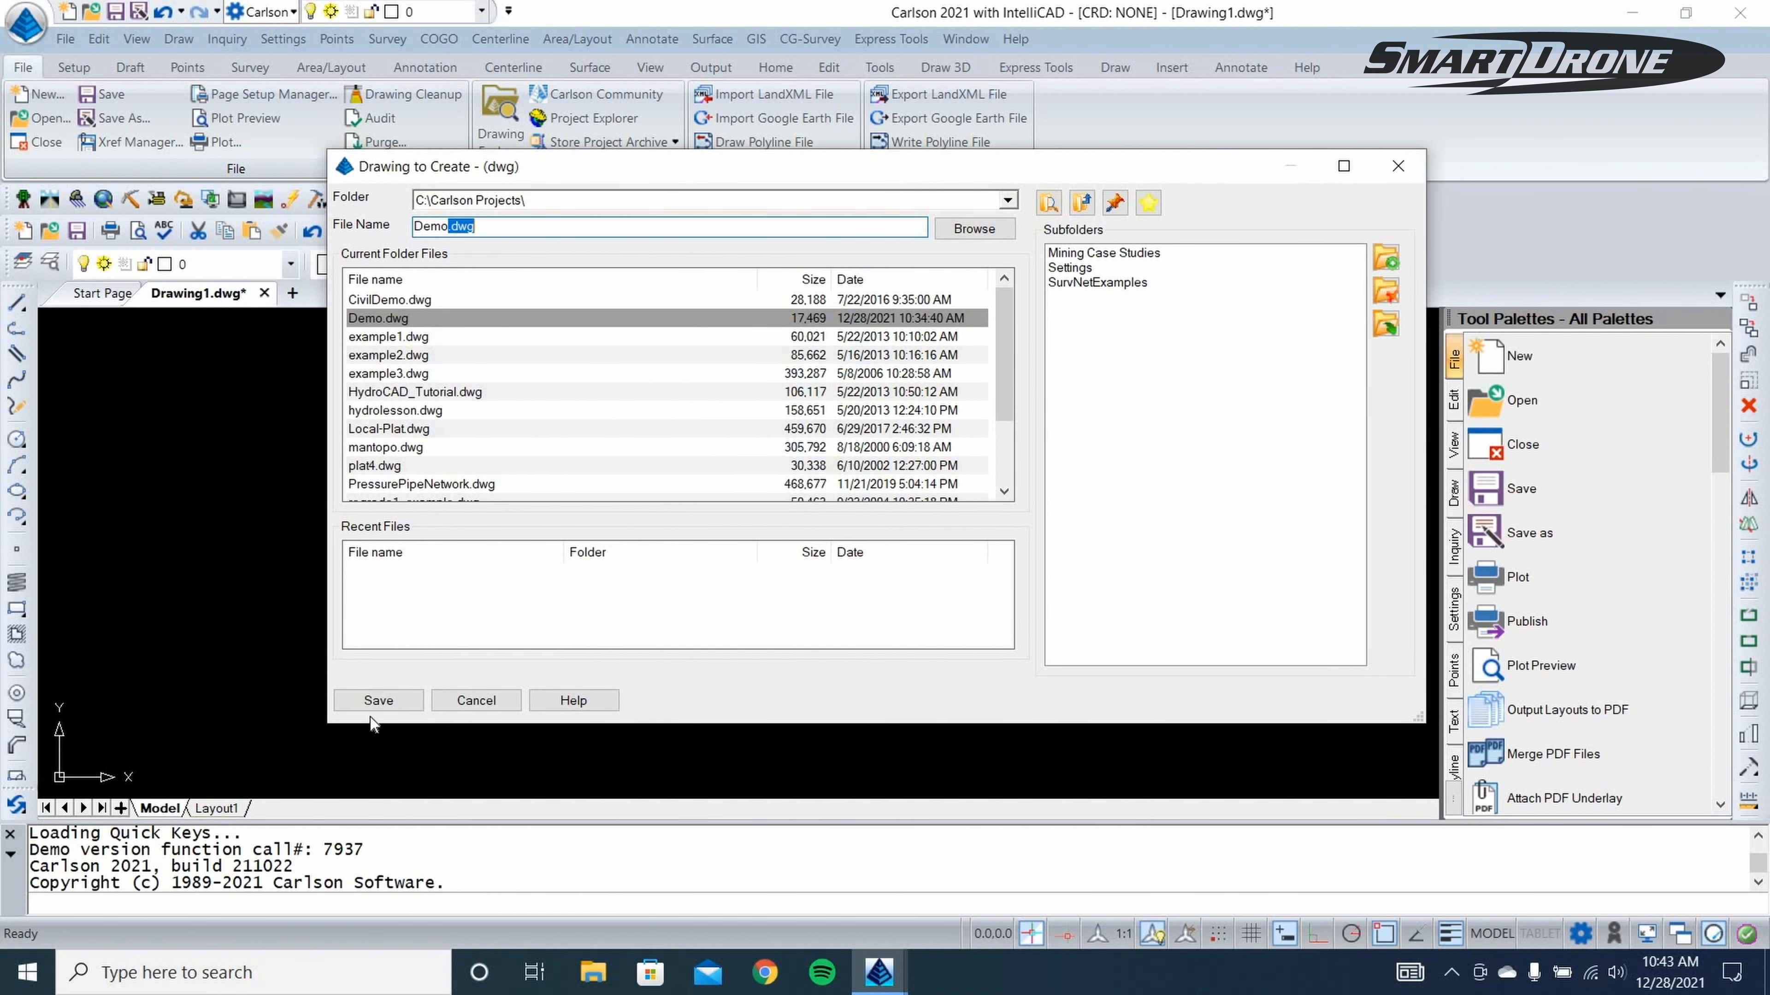
{"action": "left_click", "coordinate": [373, 702]}
{"action": "left_click", "coordinate": [871, 503]}
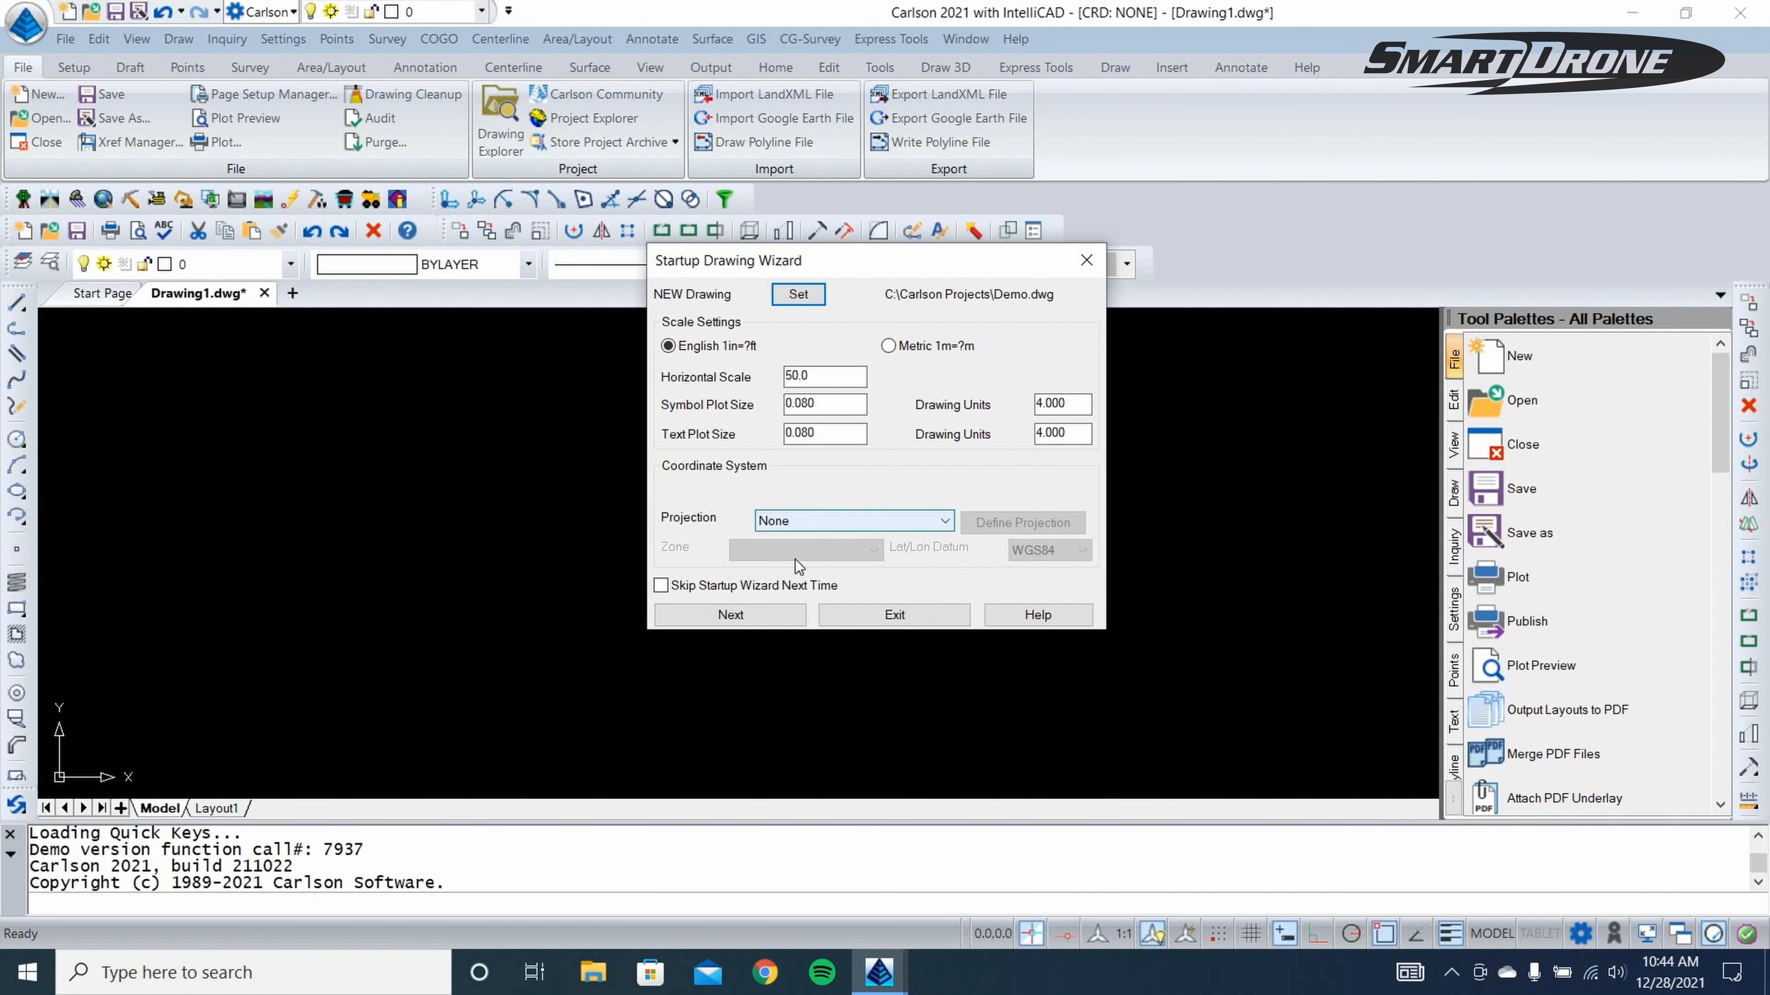
{"action": "left_click", "coordinate": [719, 611]}
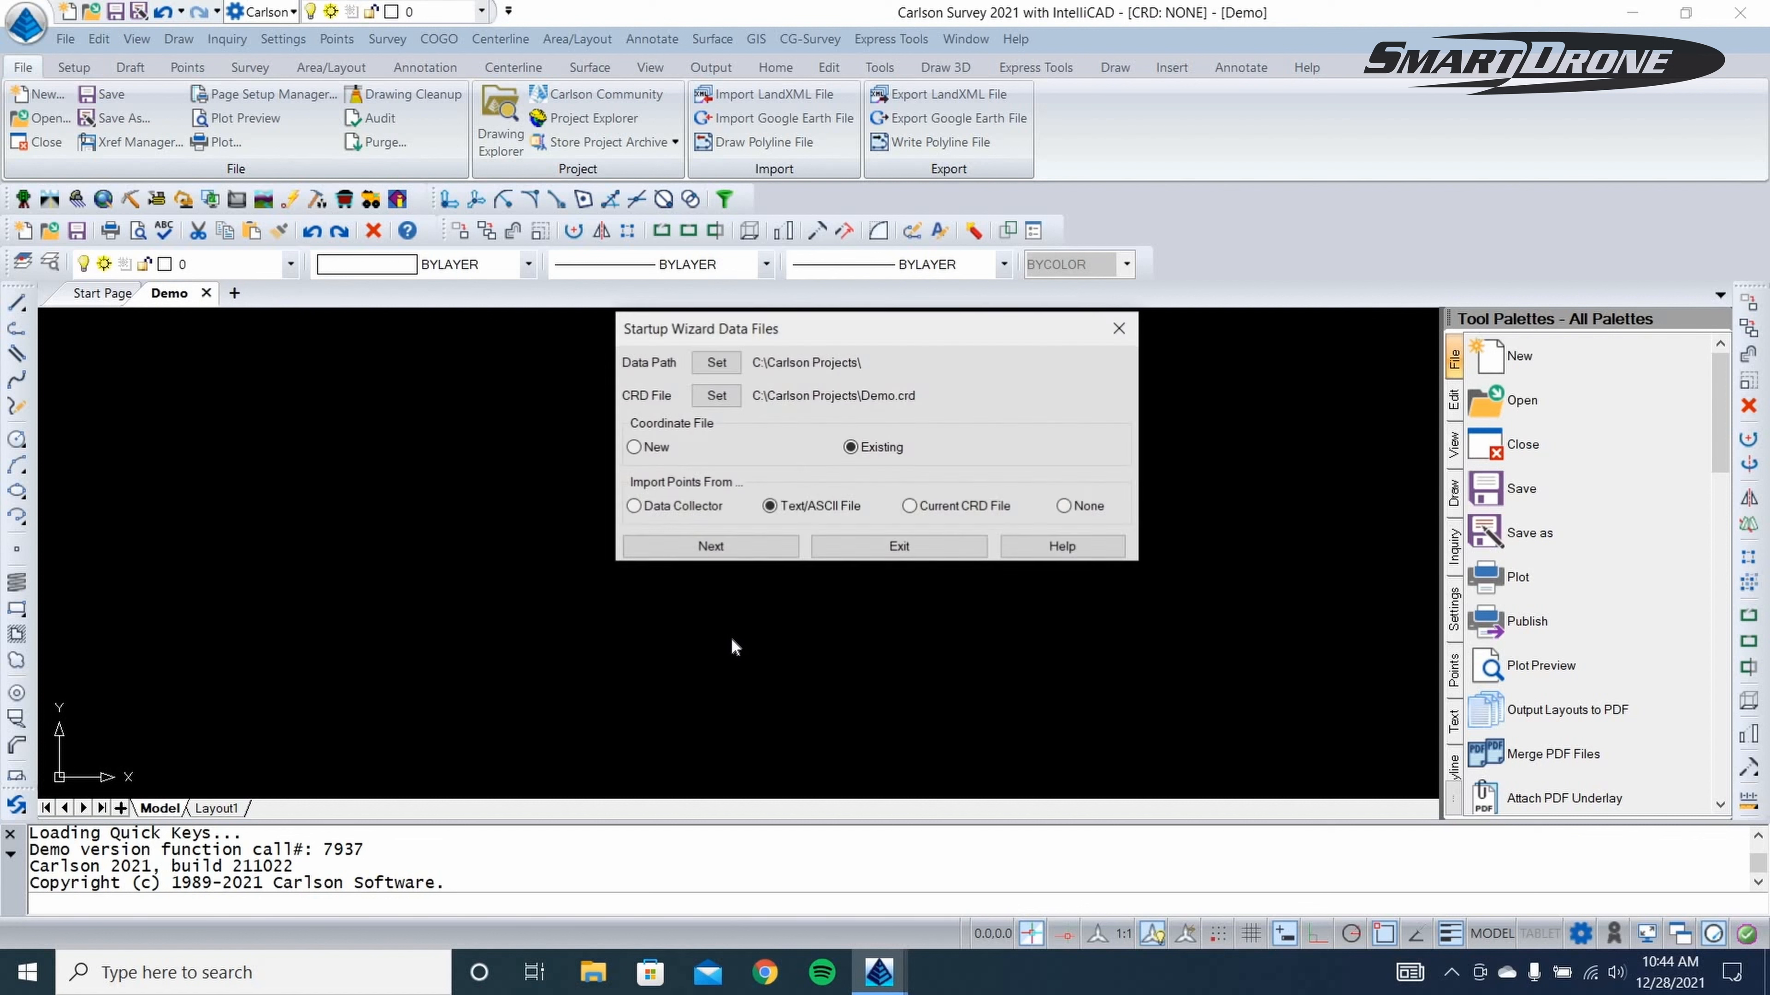
Step: Set up Demo.crd as a new coordinate file, replacing the existing one, with points imported from a Text/ASCII file
{"action": "left_click", "coordinate": [640, 450]}
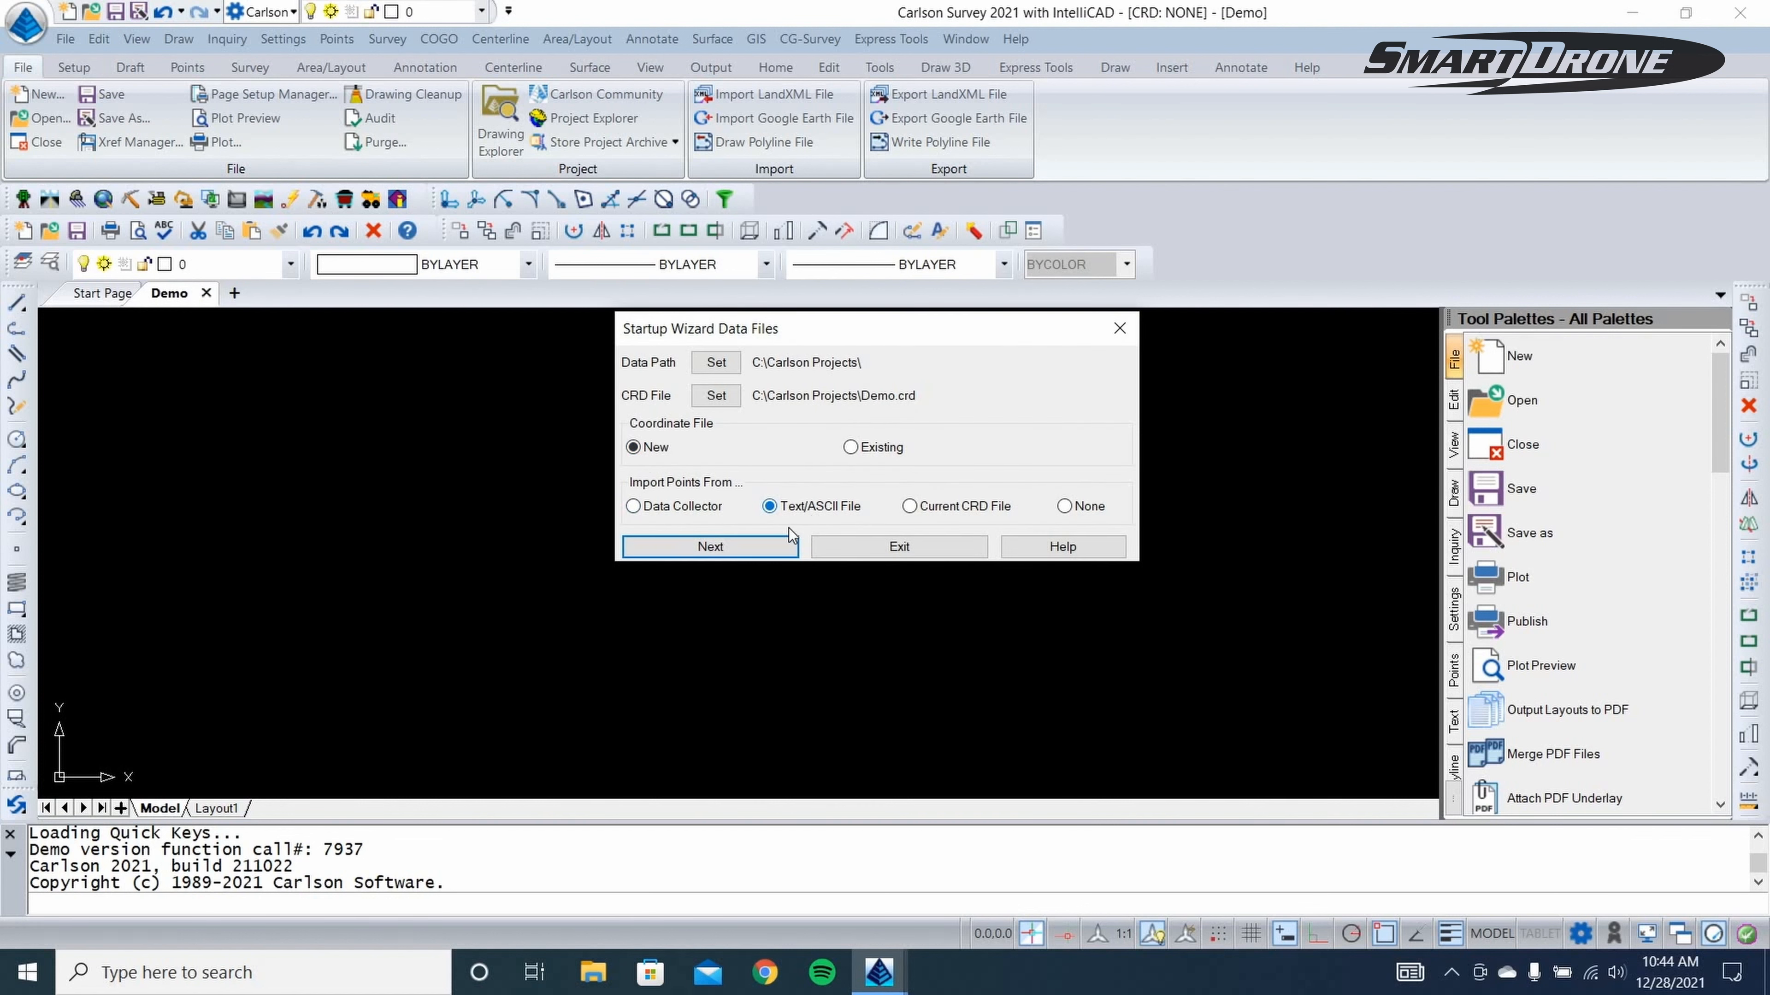
{"action": "left_click", "coordinate": [751, 554]}
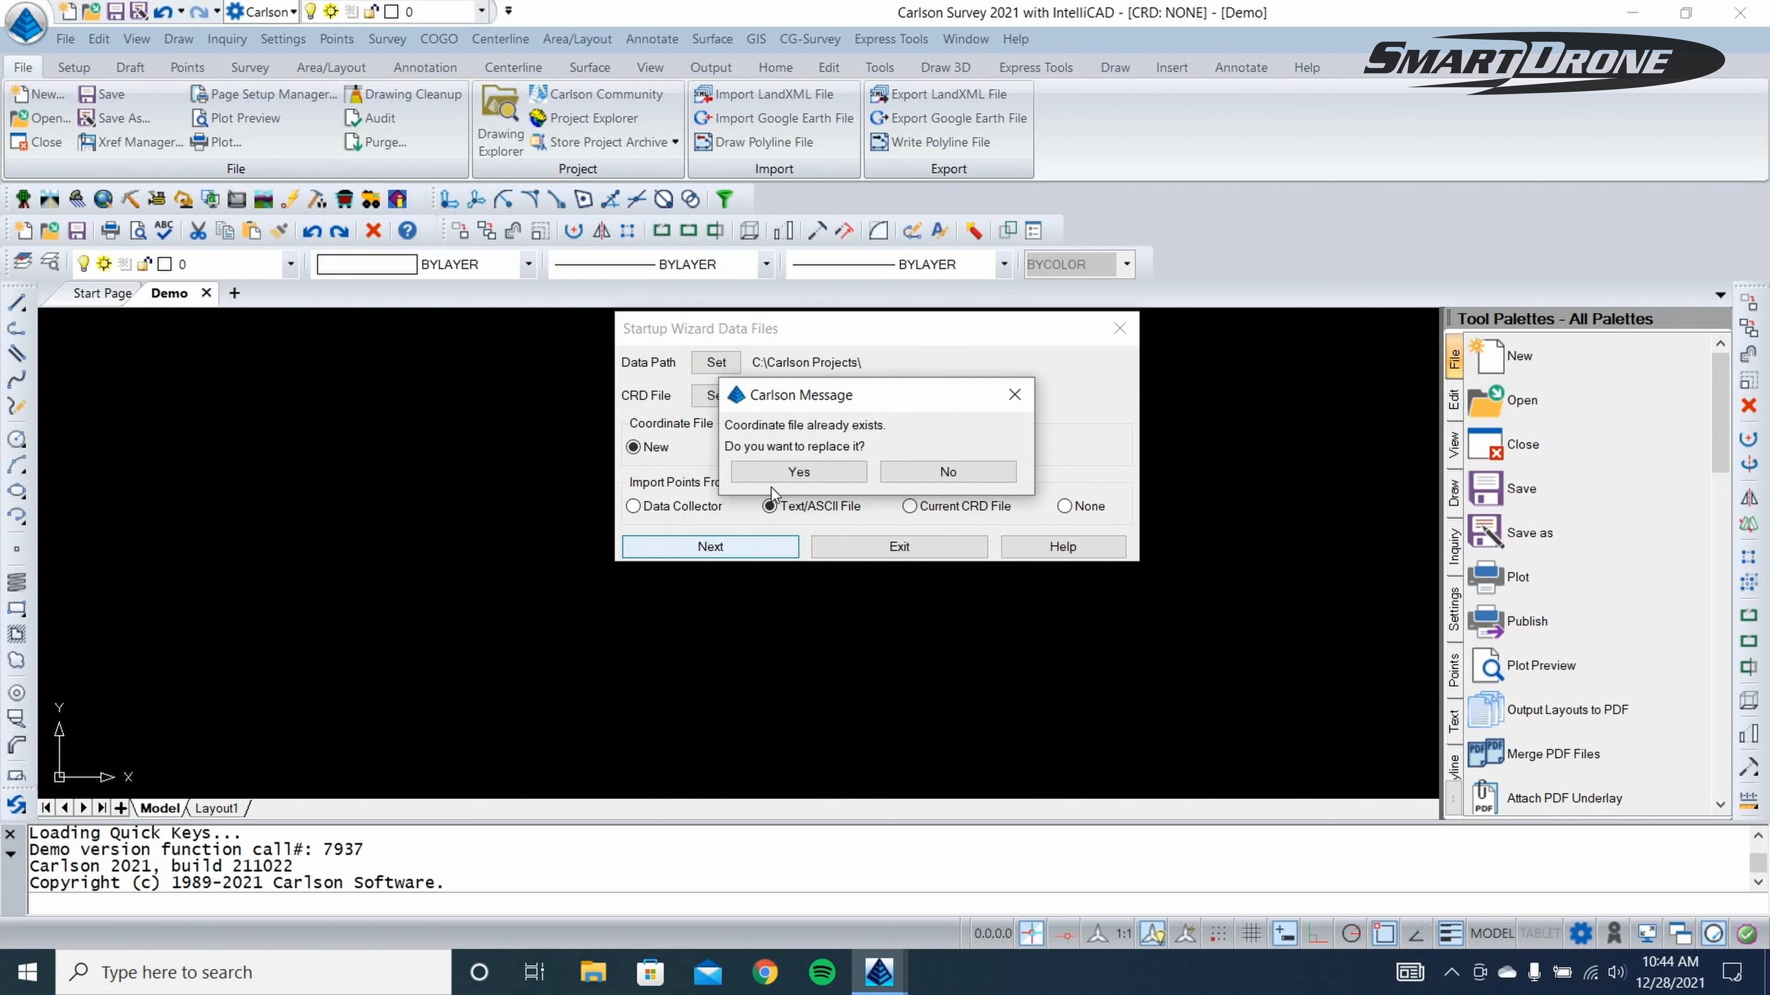
{"action": "left_click", "coordinate": [786, 473]}
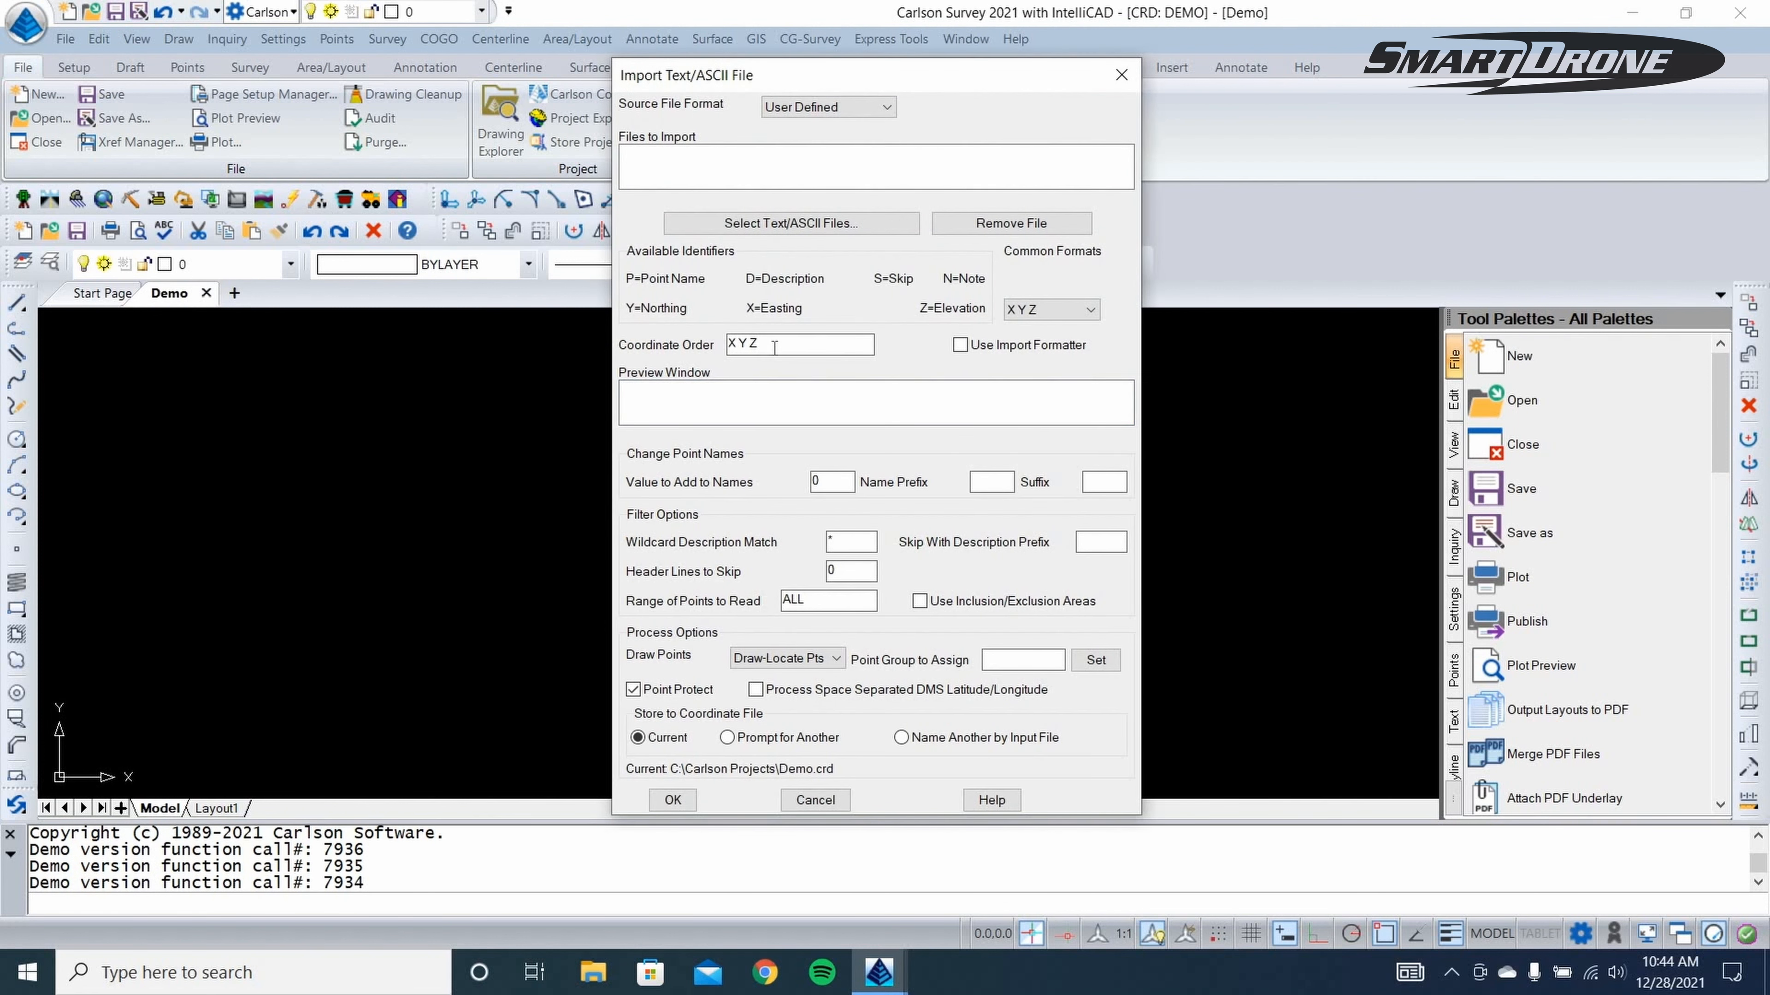
{"action": "left_click", "coordinate": [801, 223]}
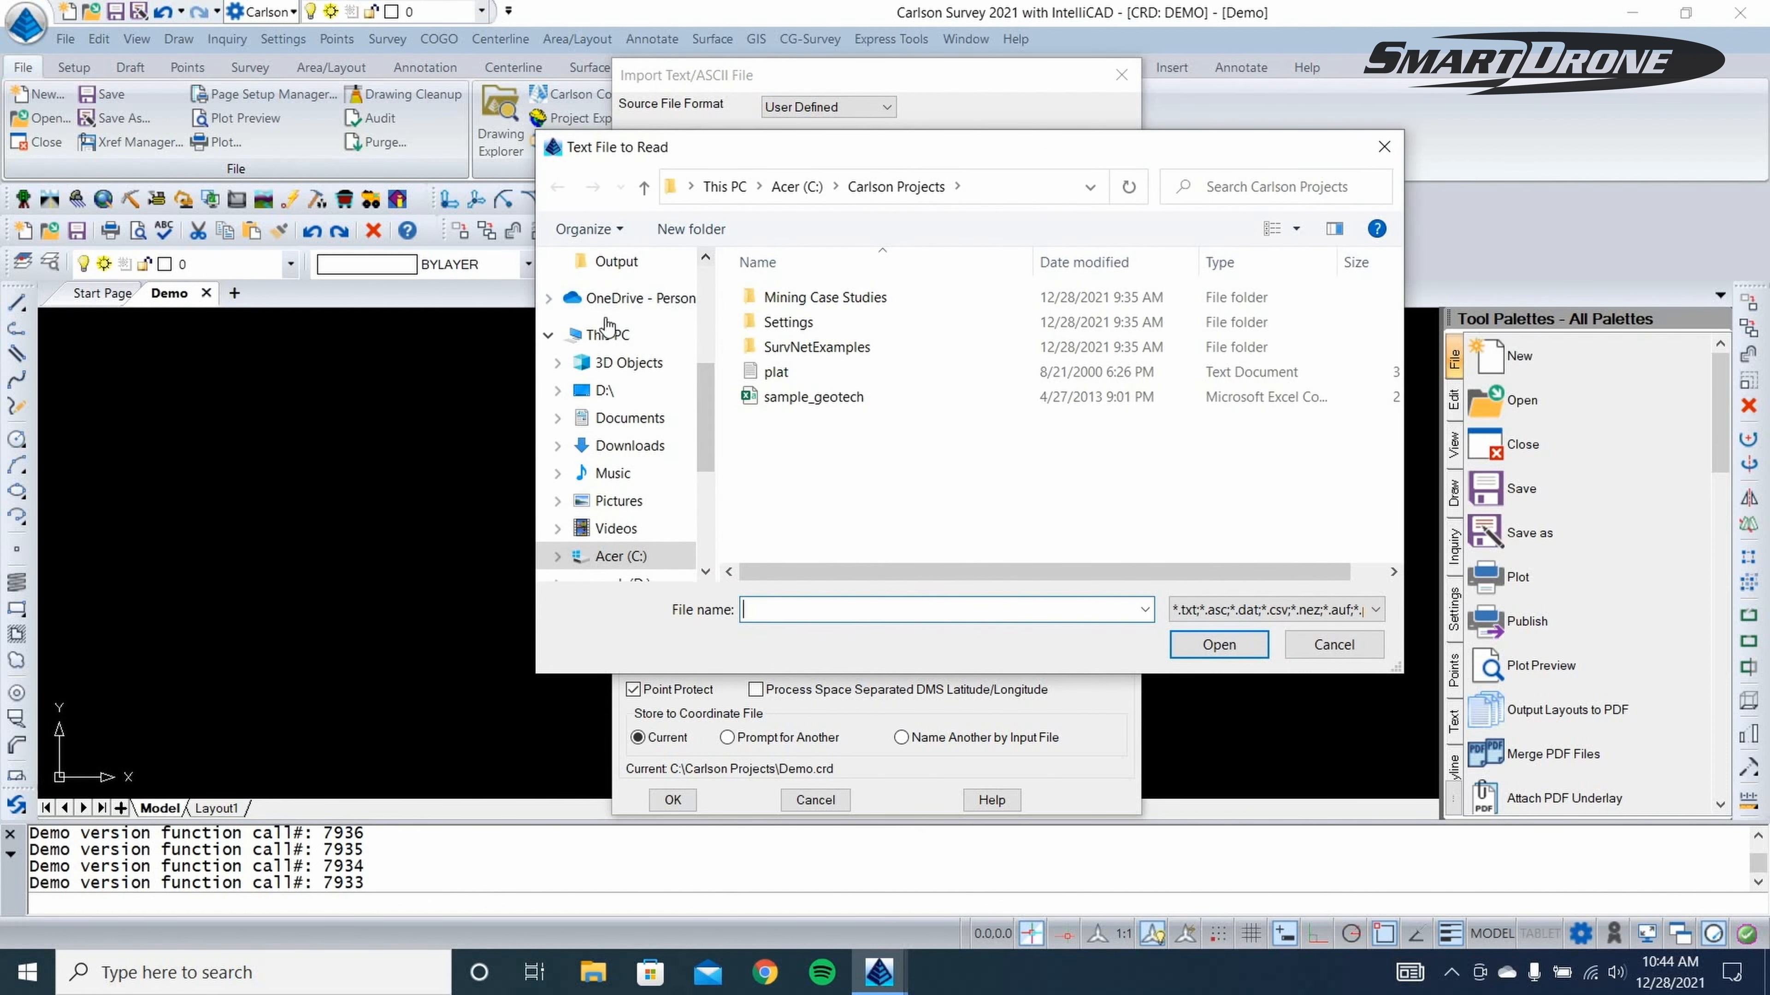
{"action": "scroll", "coordinate": [609, 314], "scroll_direction": "up", "scroll_amount": 4}
{"action": "left_click", "coordinate": [604, 308]}
{"action": "left_click", "coordinate": [840, 373]}
{"action": "double_click", "coordinate": [839, 373]}
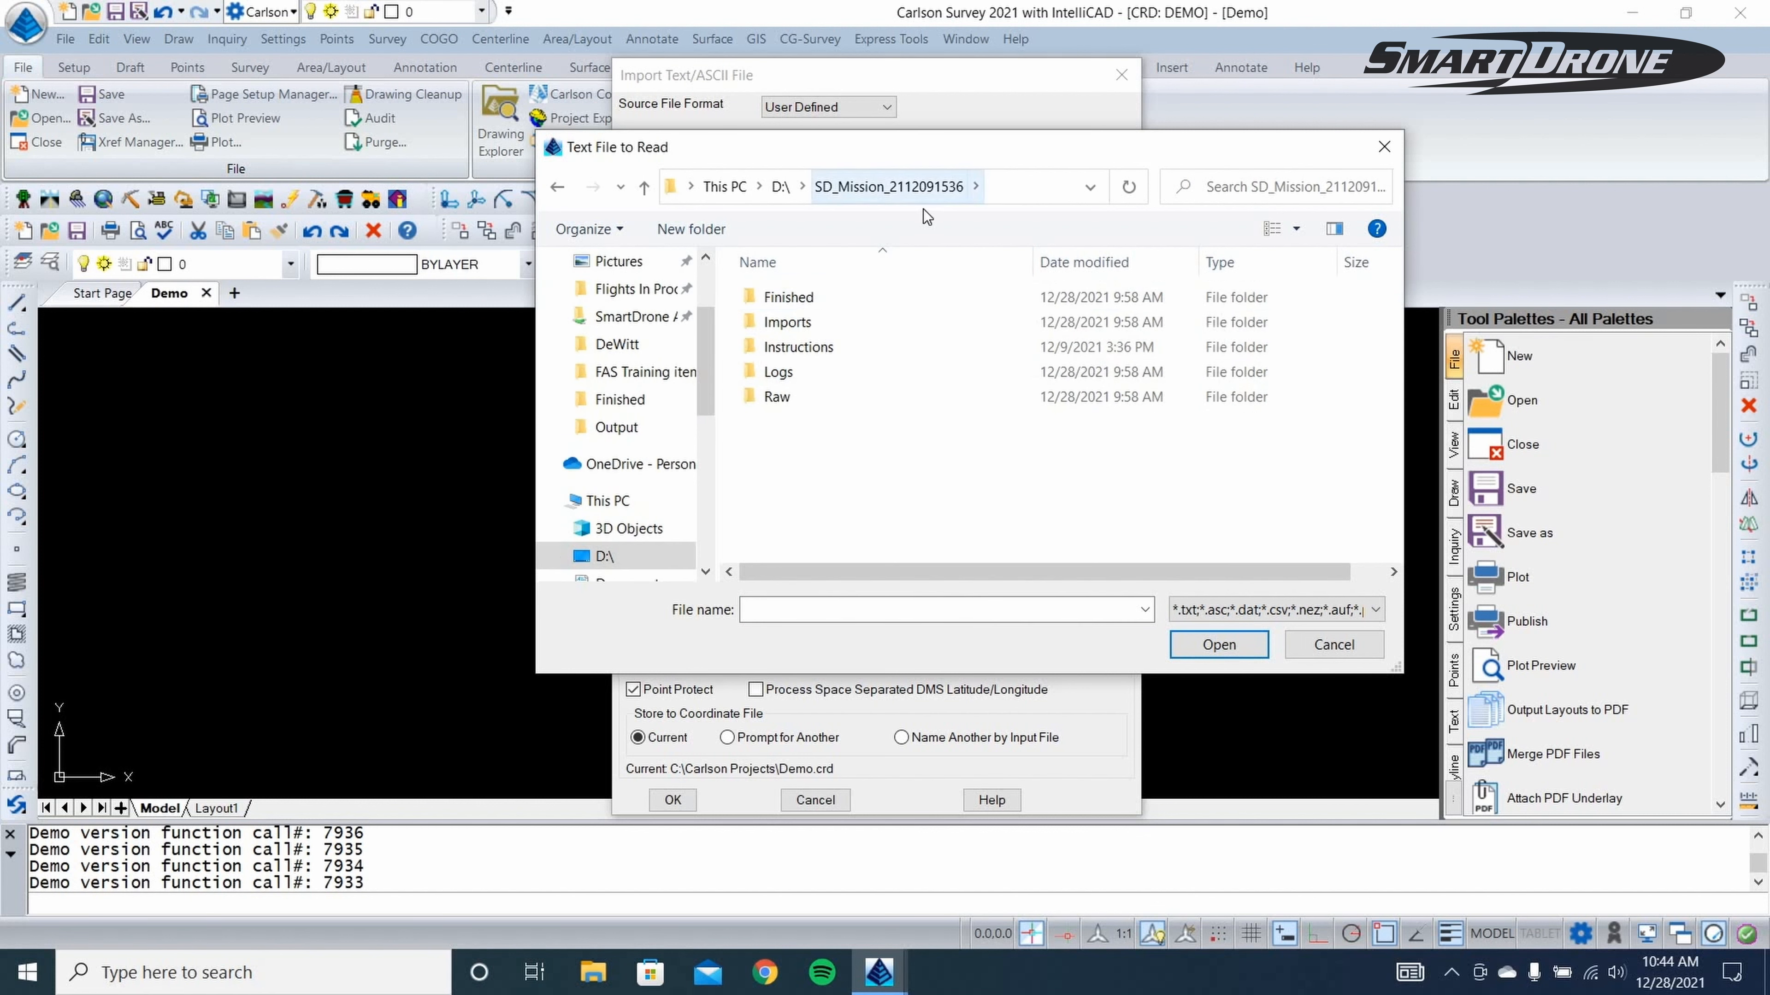
{"action": "double_click", "coordinate": [818, 296]}
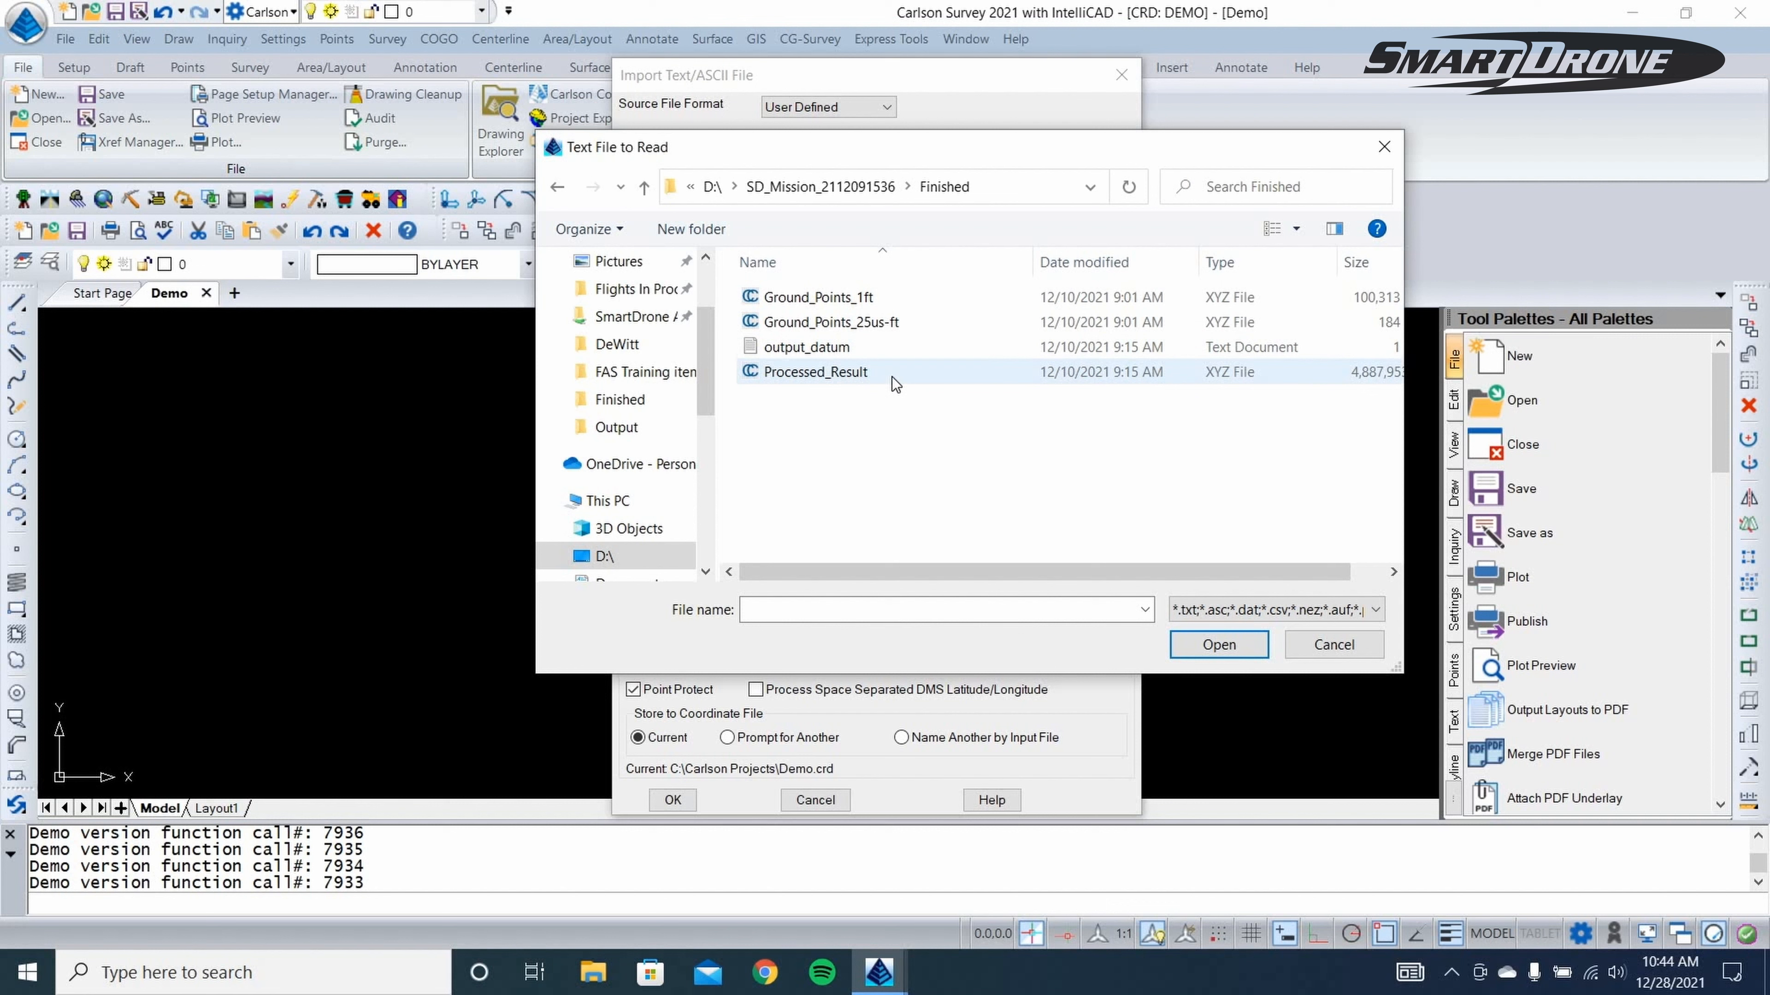
{"action": "left_click", "coordinate": [913, 325]}
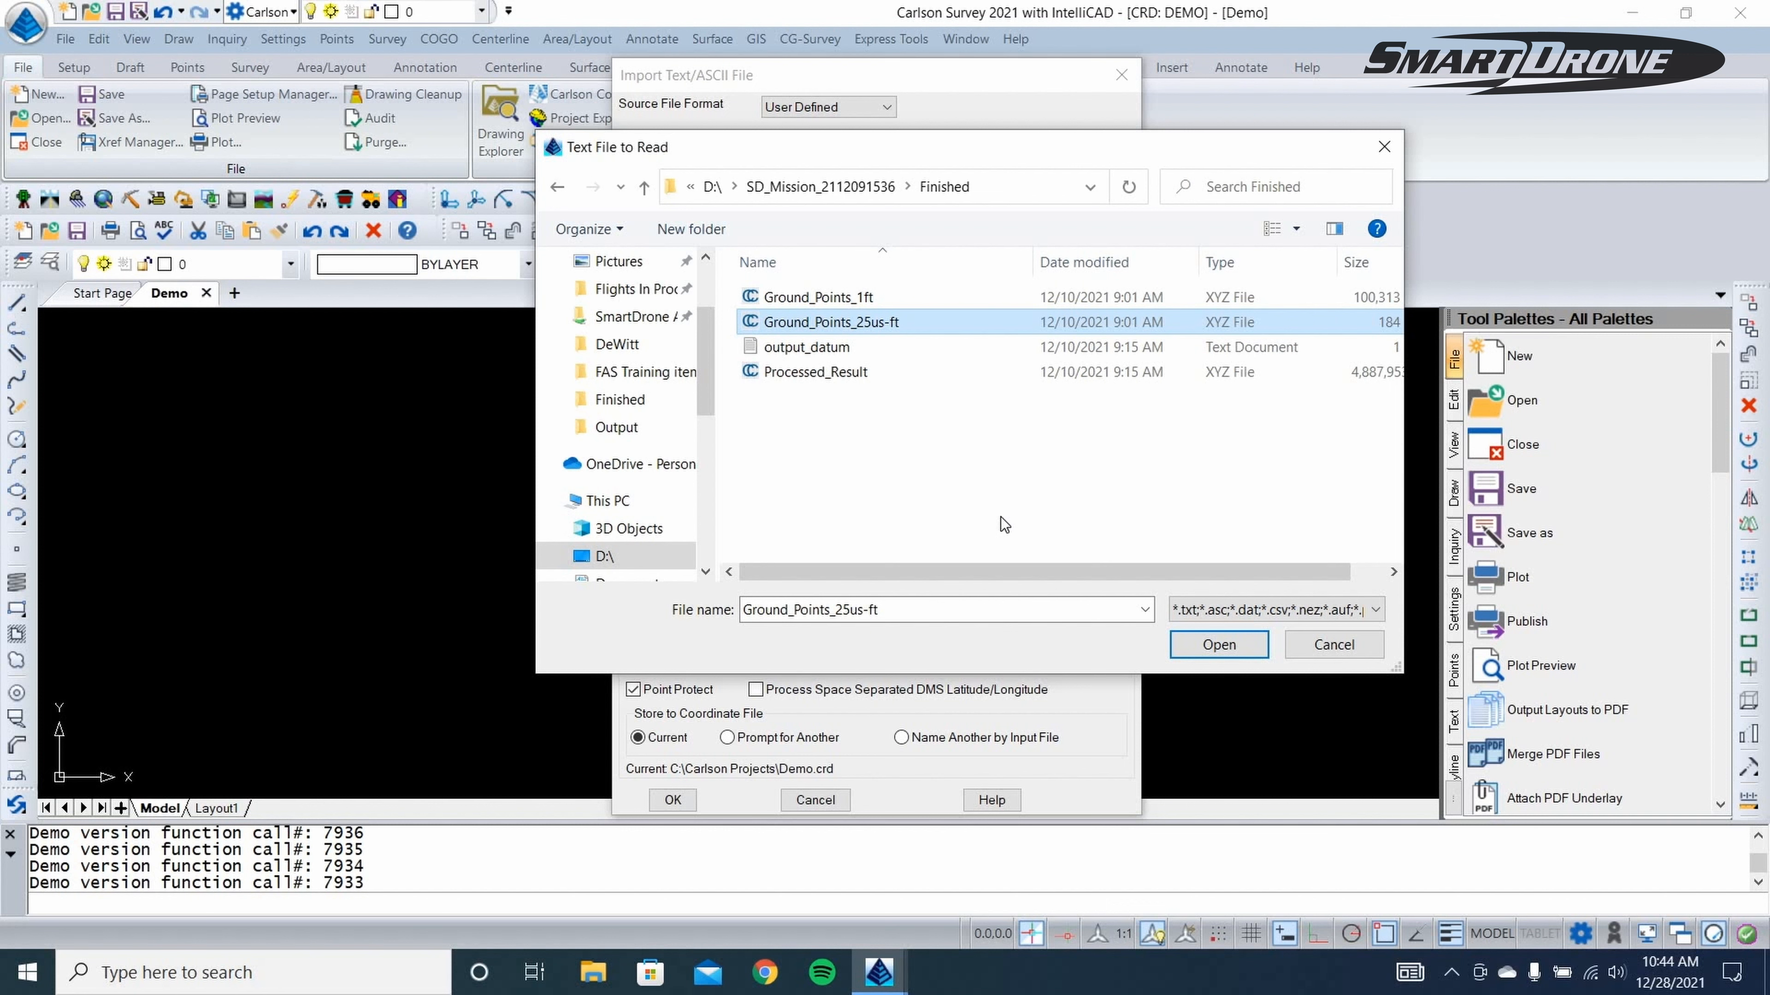
{"action": "left_click", "coordinate": [1217, 644]}
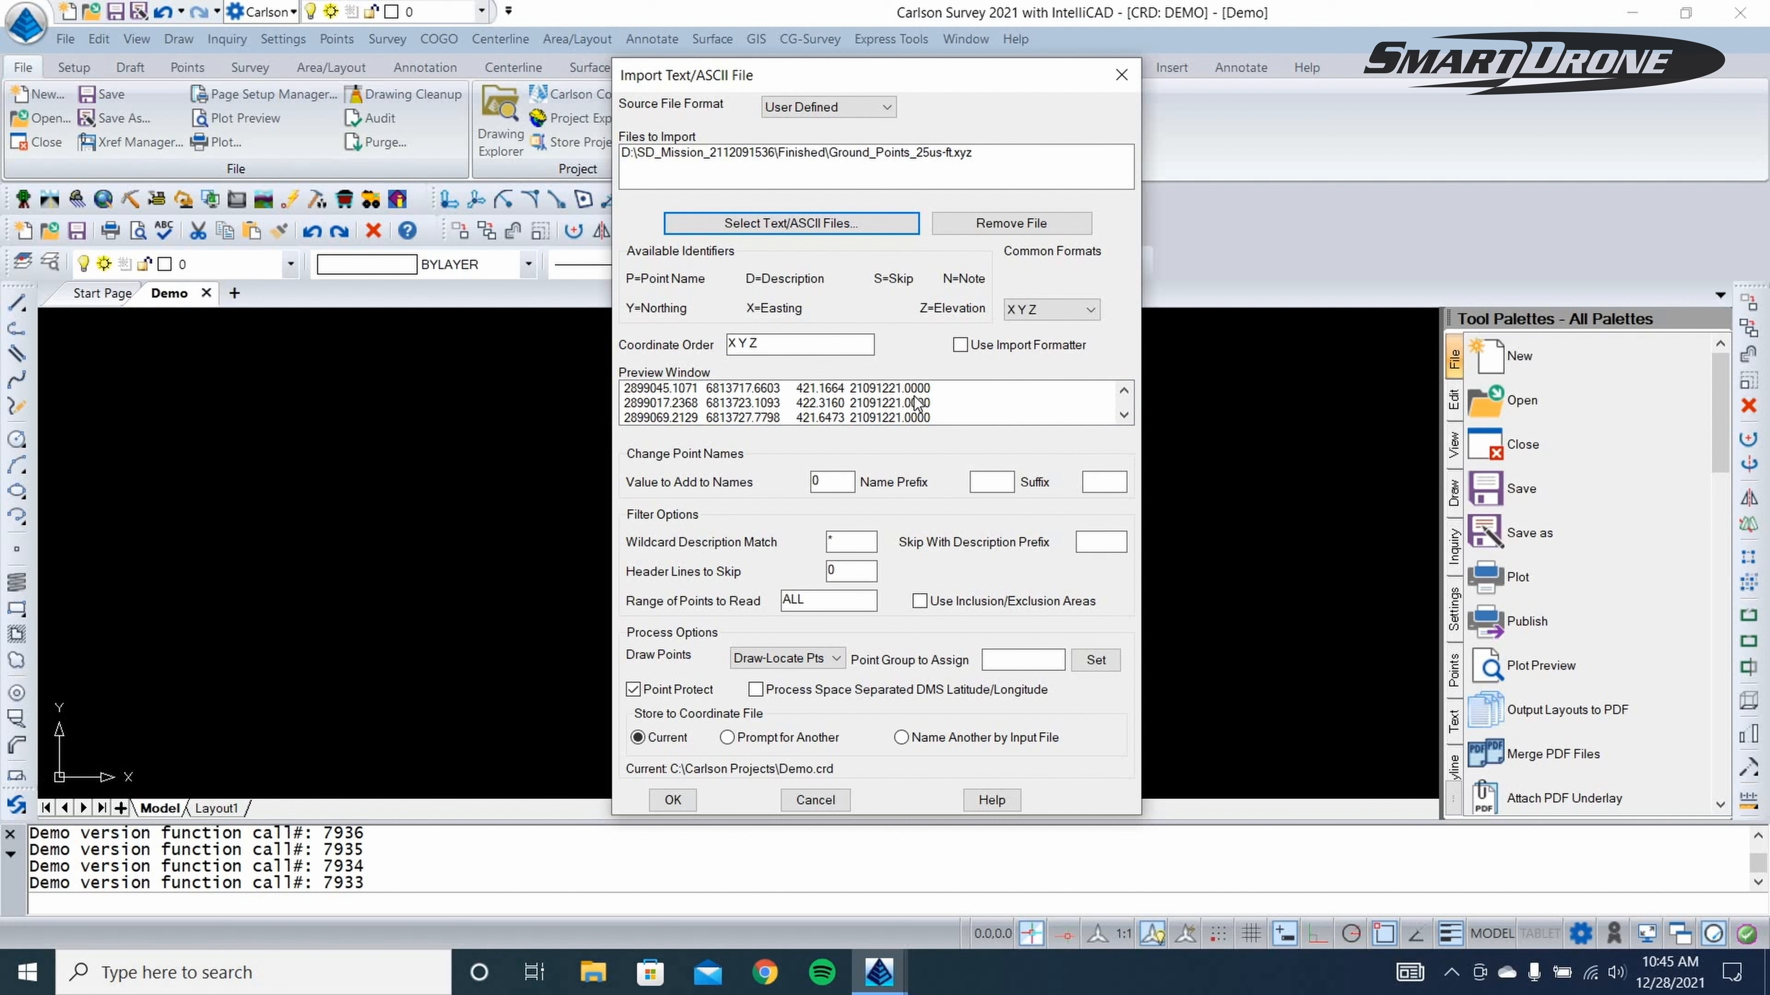
Step: Import the ground points in X Y Z order into the current coordinate file and draw all of them on layer PNTS
{"action": "scroll", "coordinate": [930, 401], "scroll_direction": "down", "scroll_amount": 3}
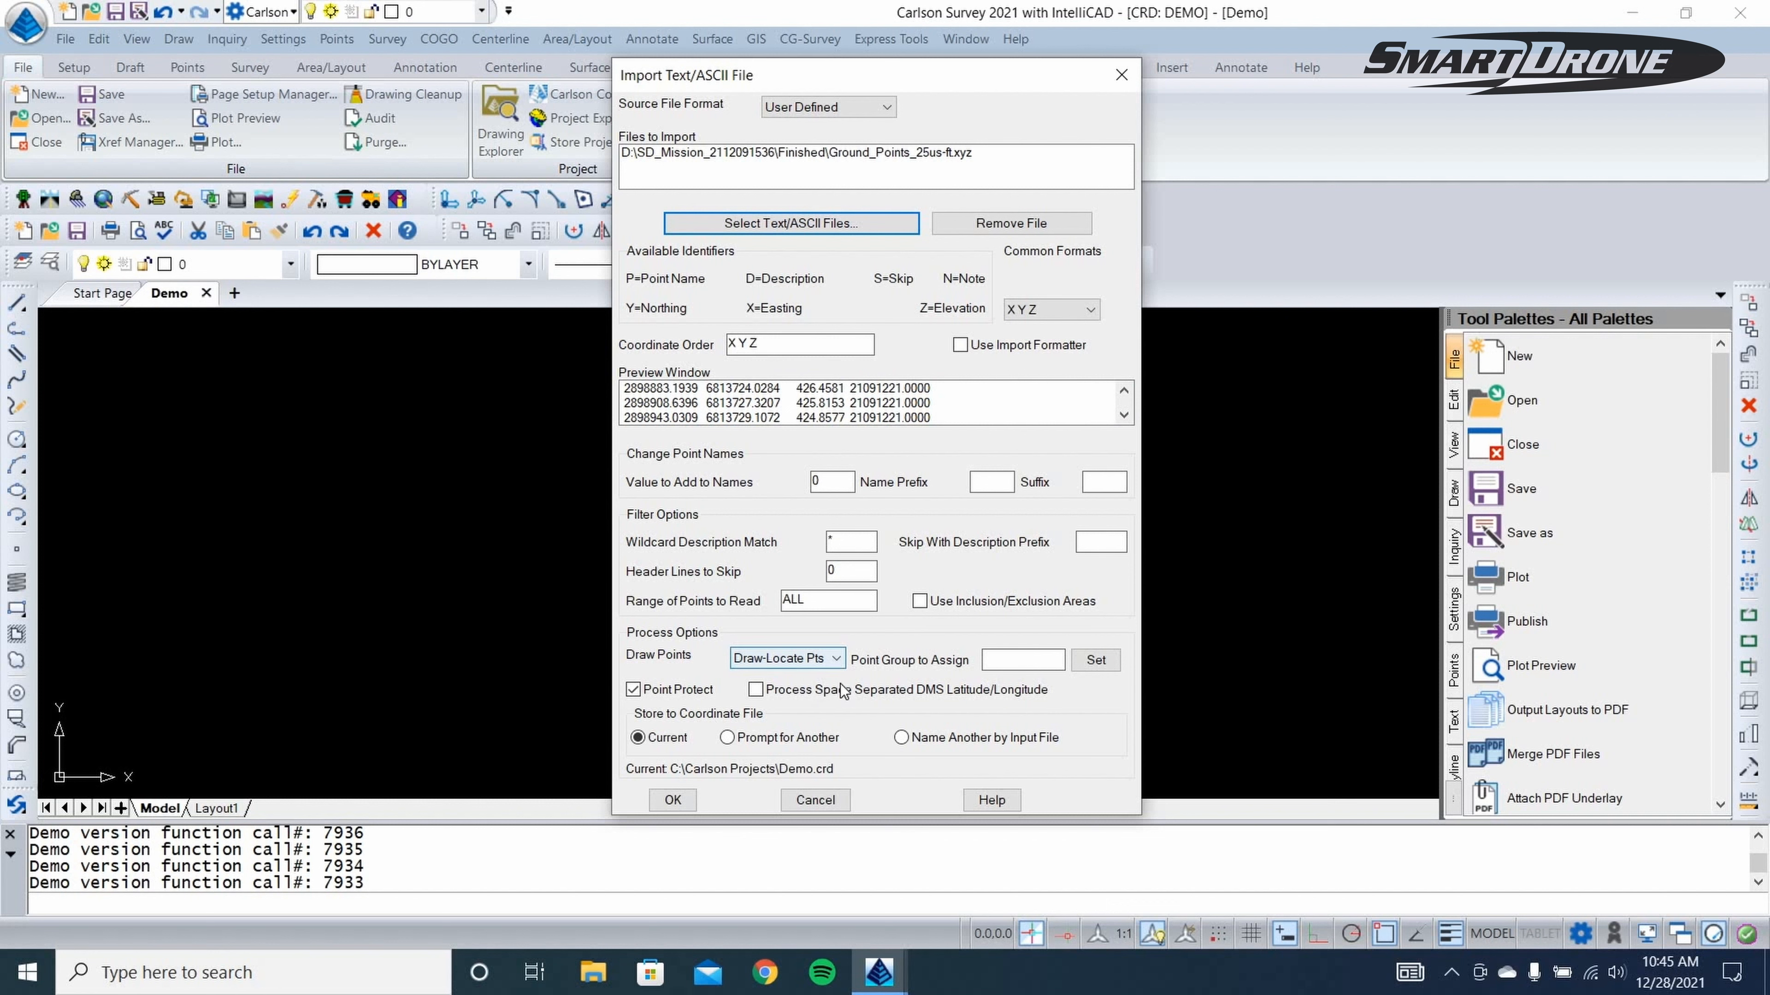
{"action": "left_click", "coordinate": [673, 800]}
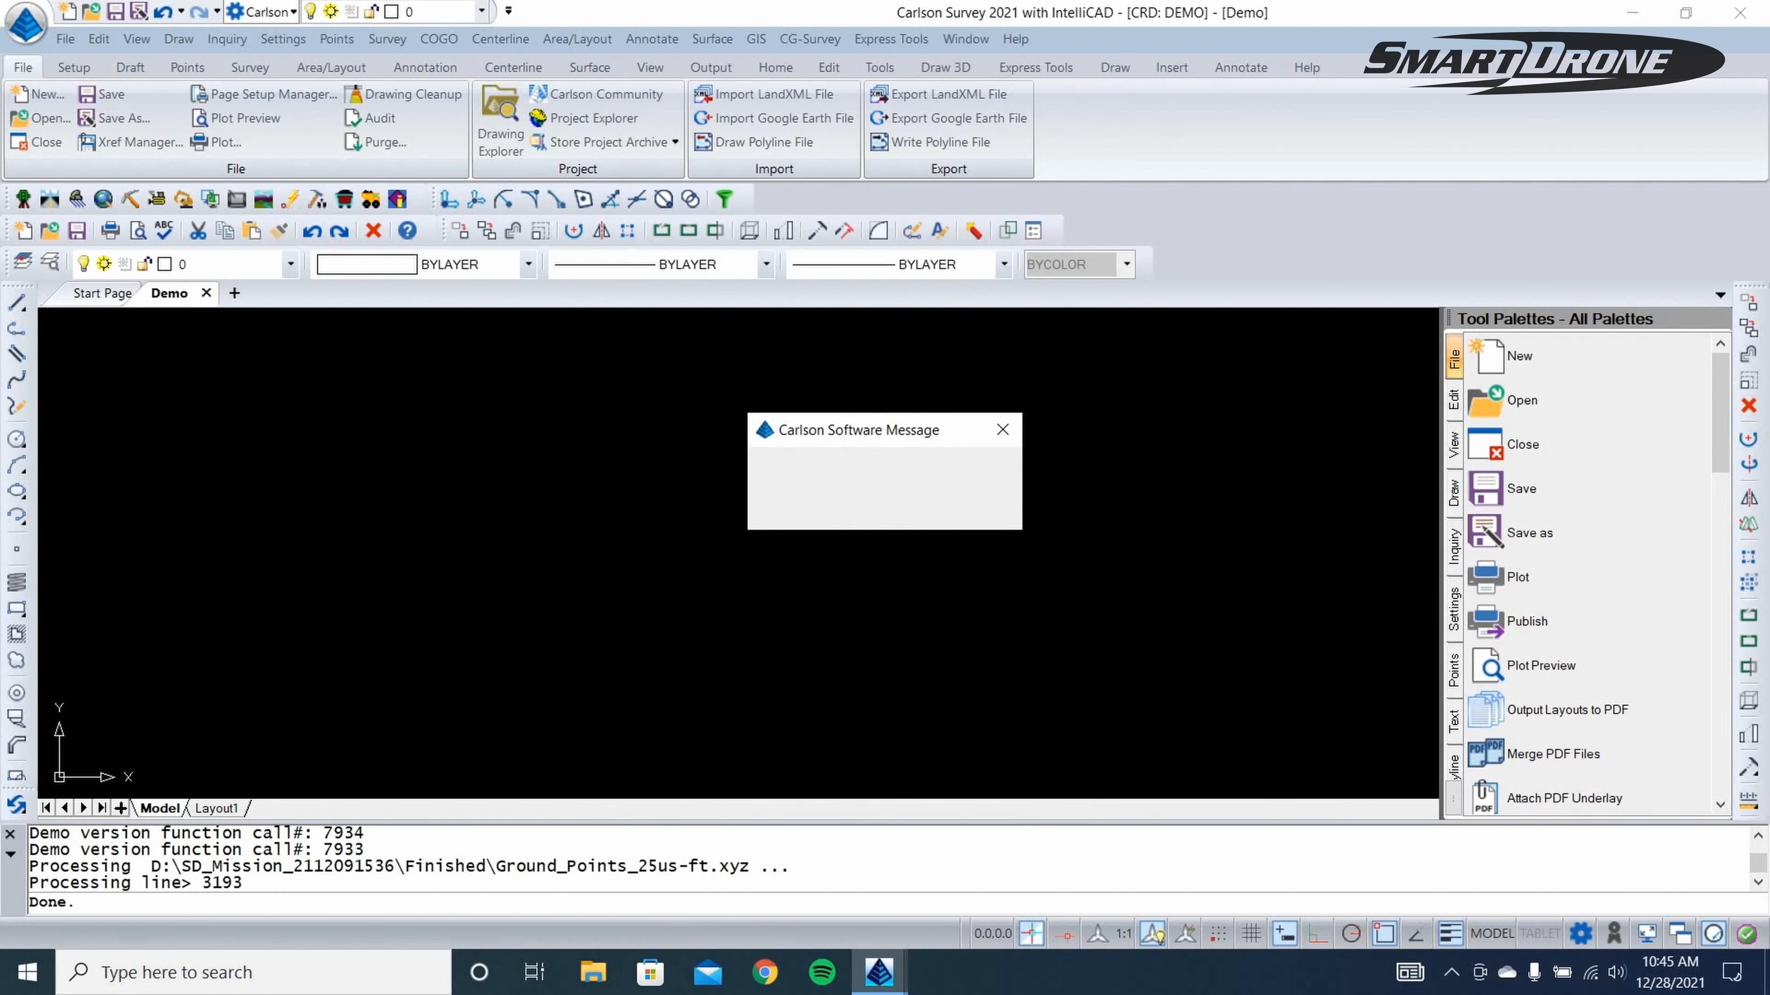
{"action": "left_click", "coordinate": [788, 507]}
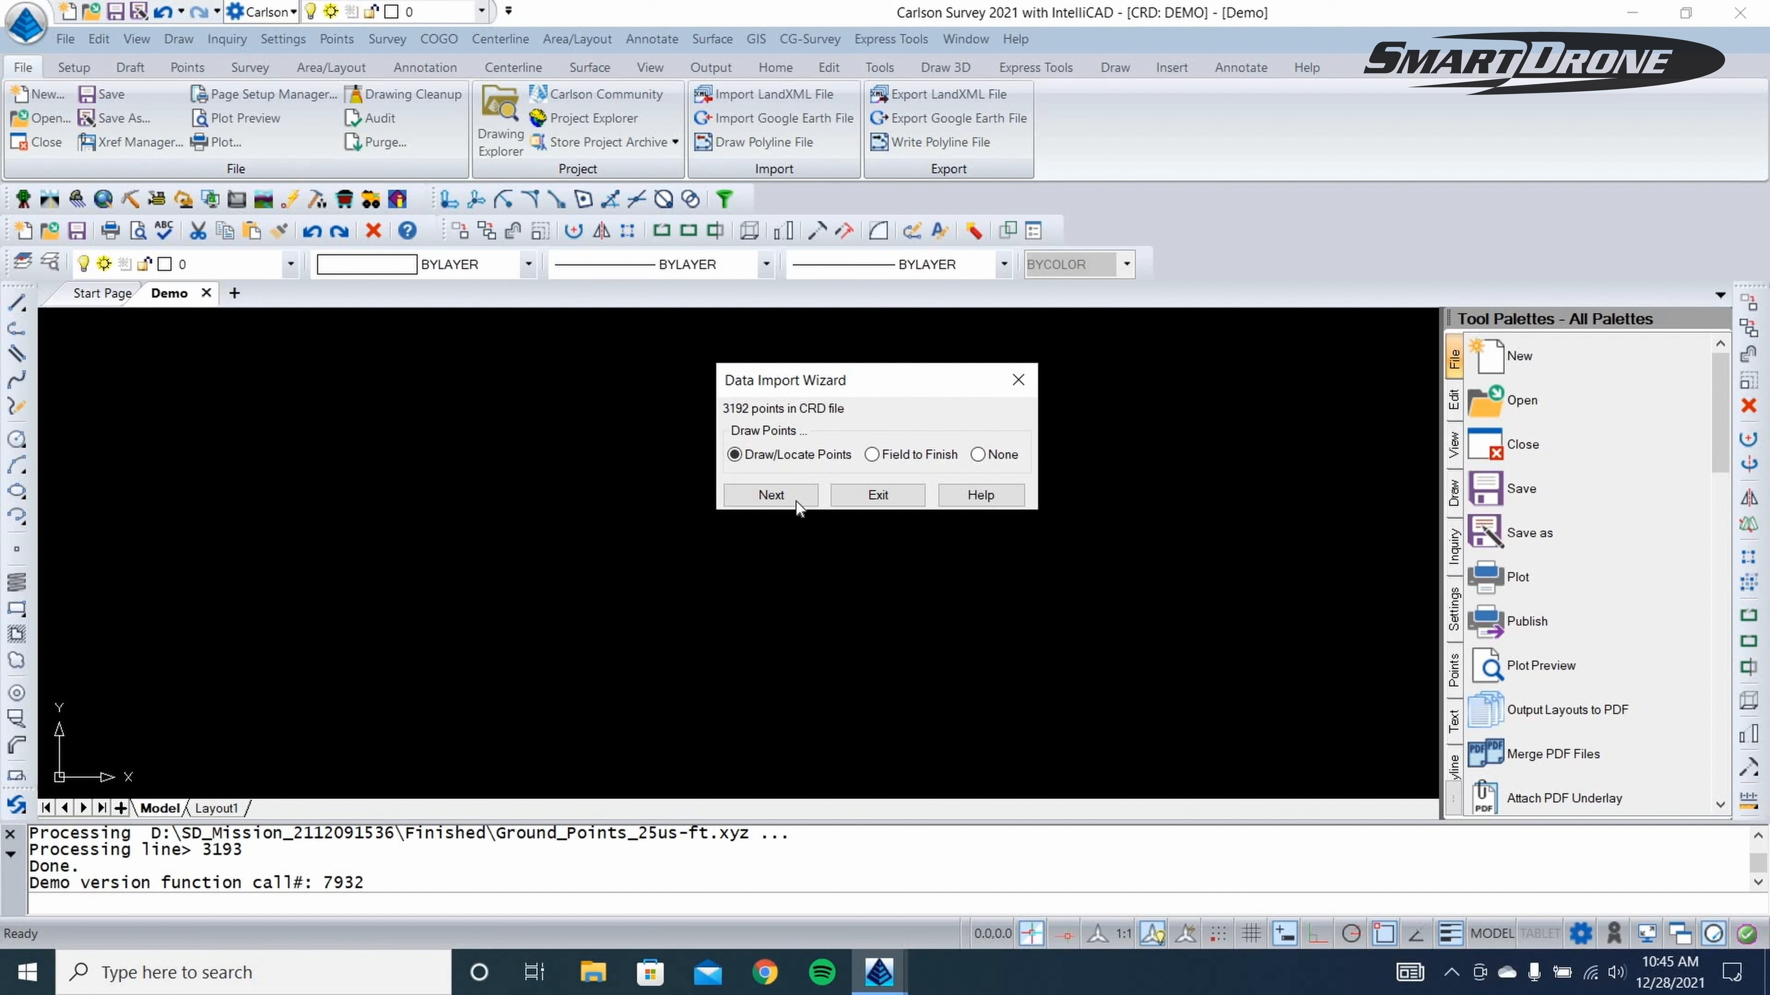
{"action": "left_click", "coordinate": [798, 494]}
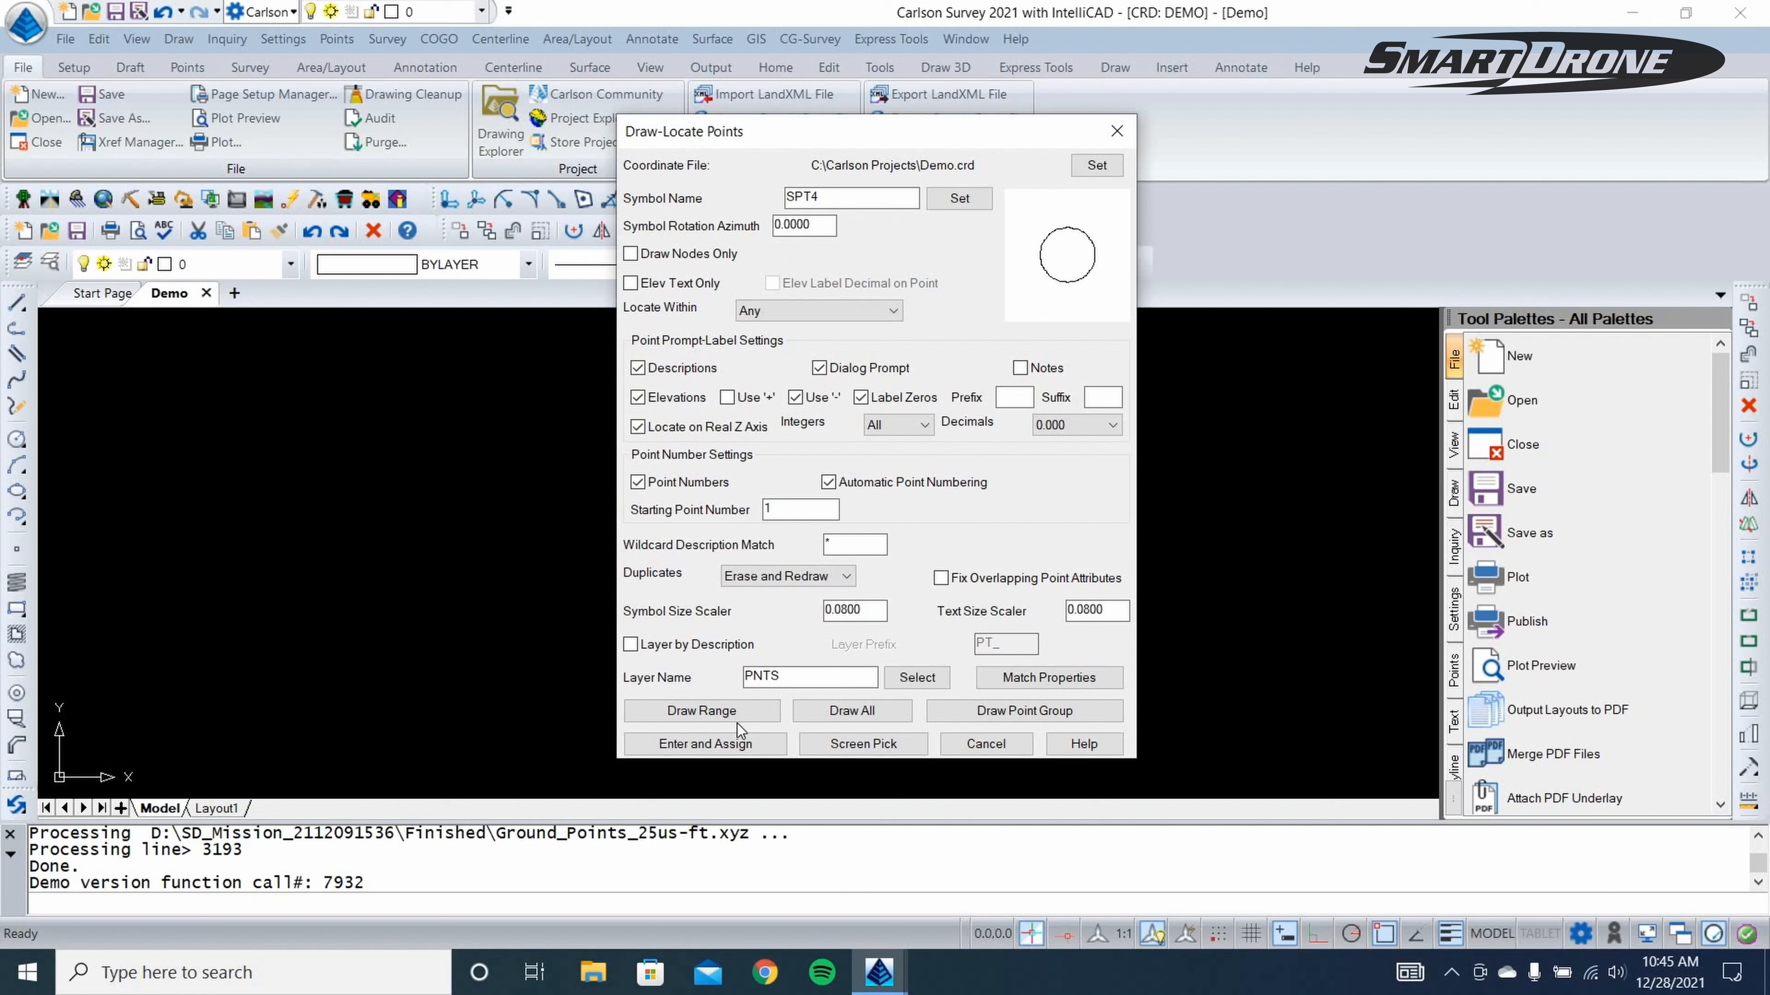
{"action": "left_click", "coordinate": [852, 710]}
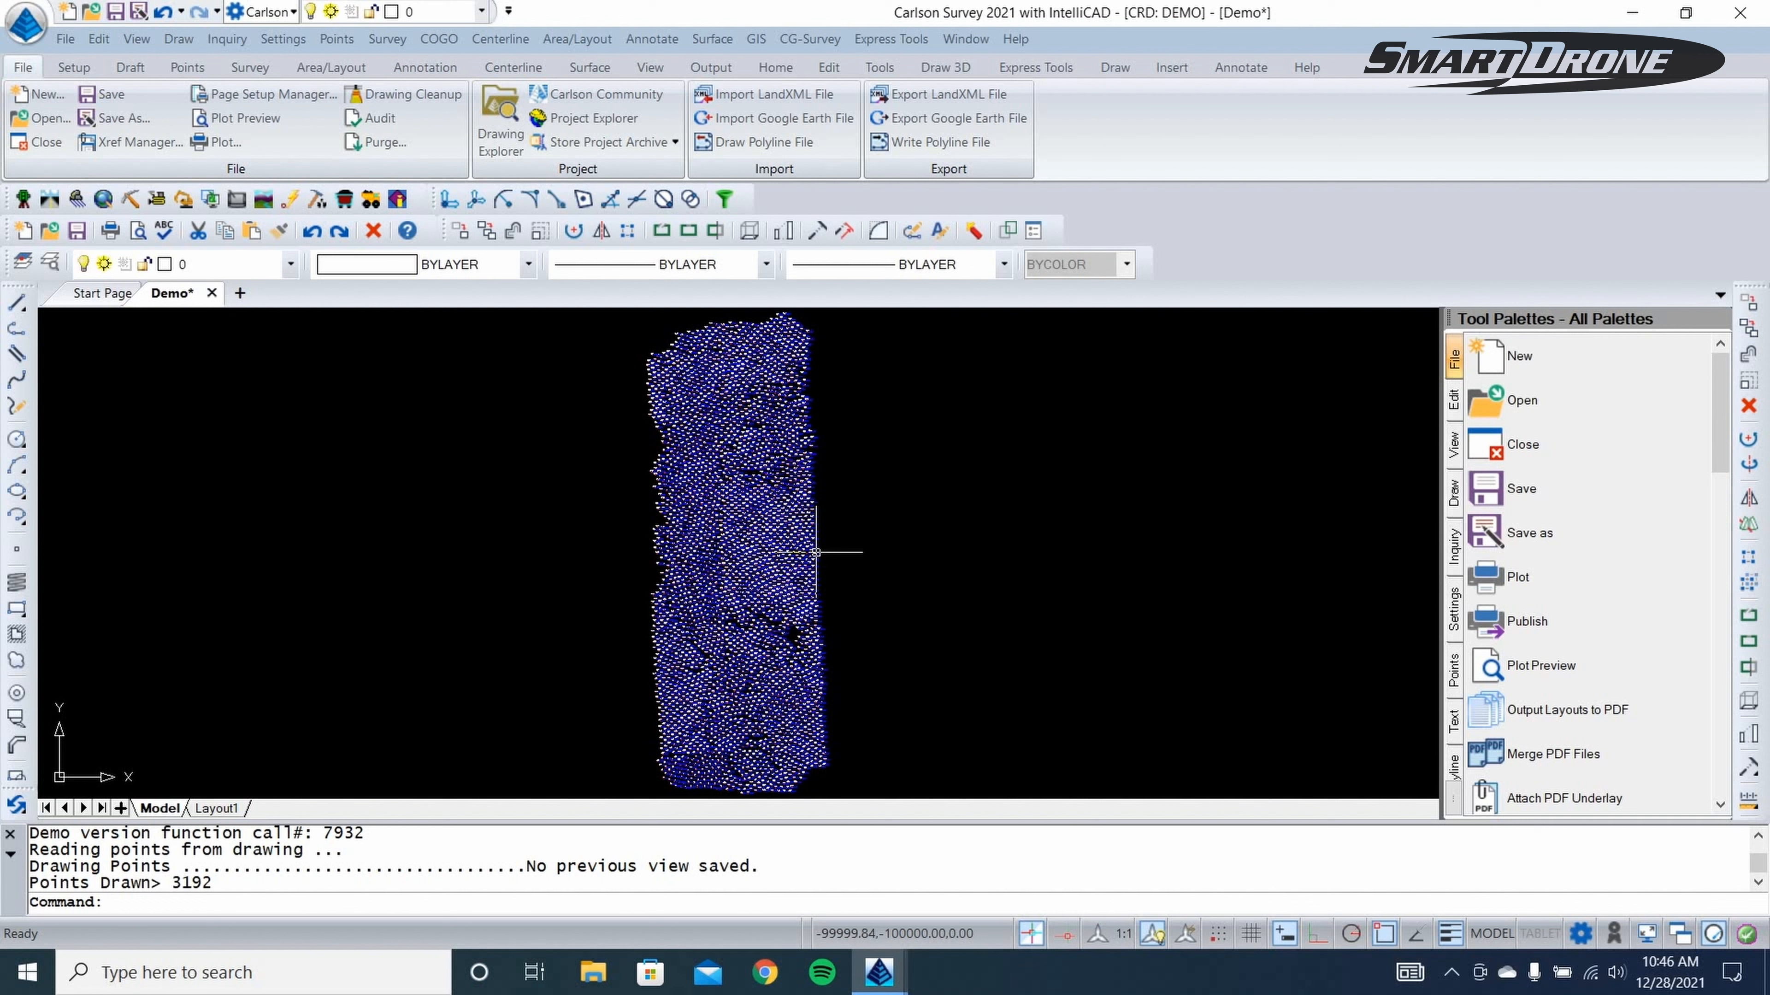
Step: Examine the drawn points' numbers and elevations up close, as well as the overall extent of the point set
{"action": "scroll", "coordinate": [717, 533], "scroll_direction": "up", "scroll_amount": 10}
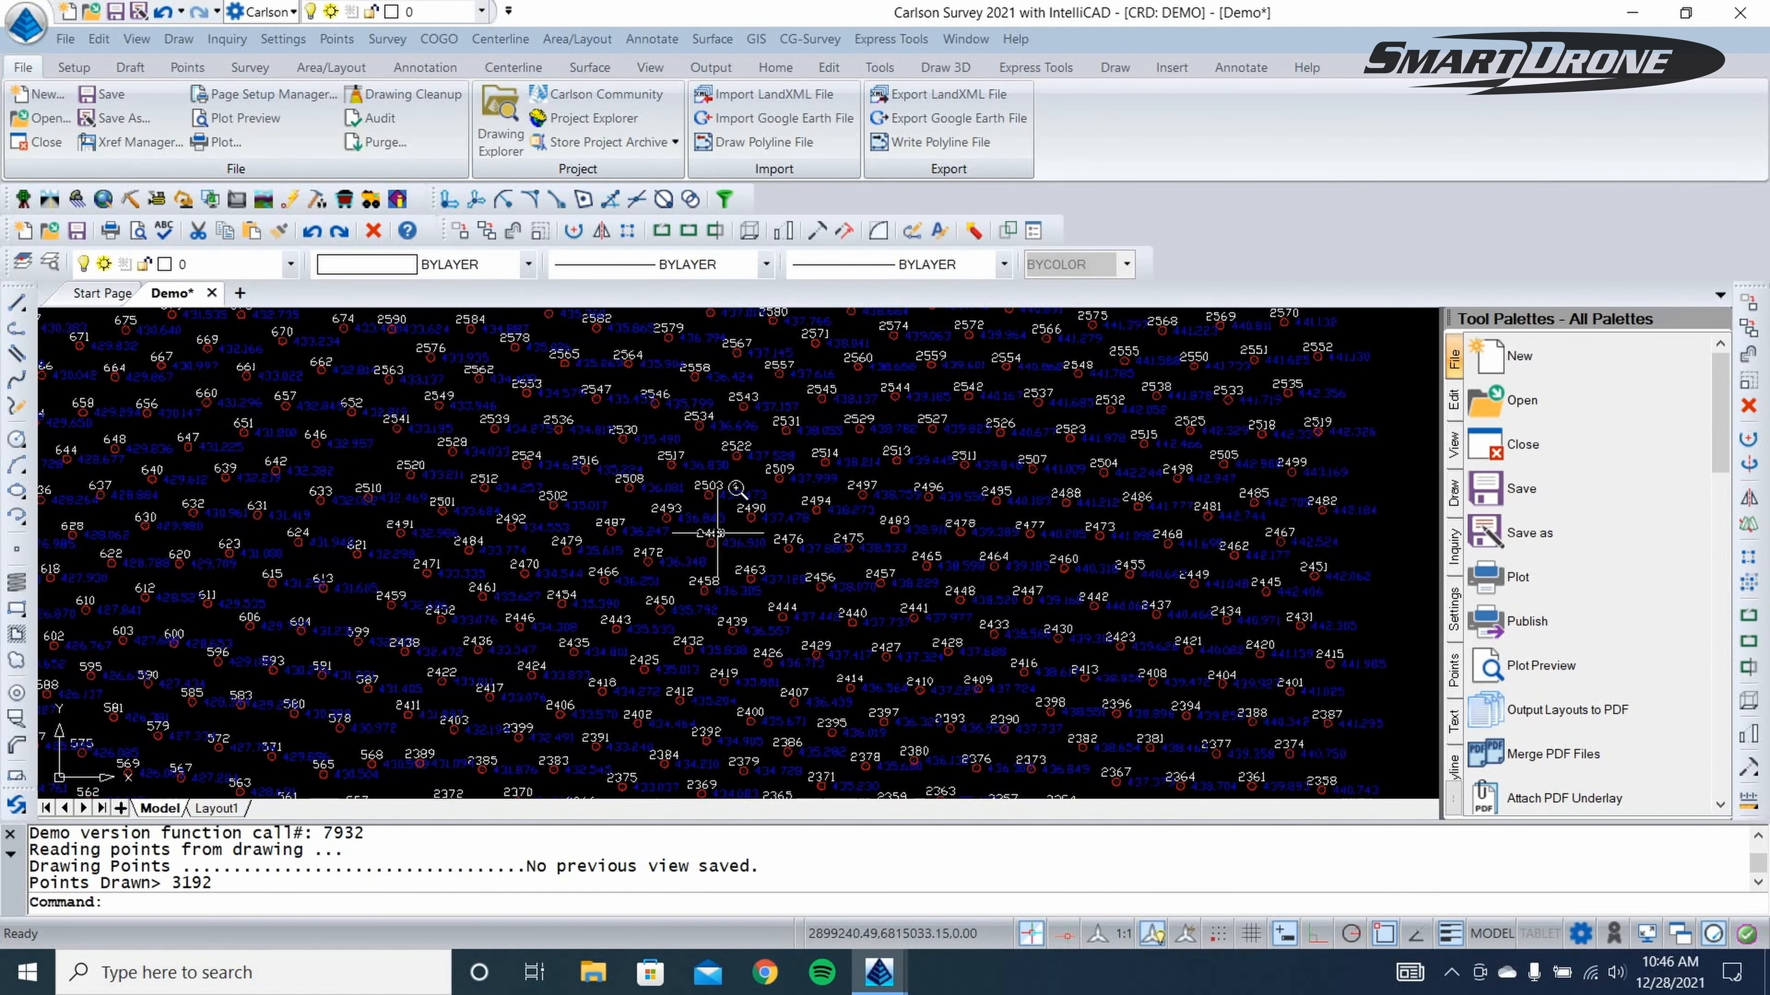
{"action": "scroll", "coordinate": [718, 533], "scroll_direction": "up", "scroll_amount": 4}
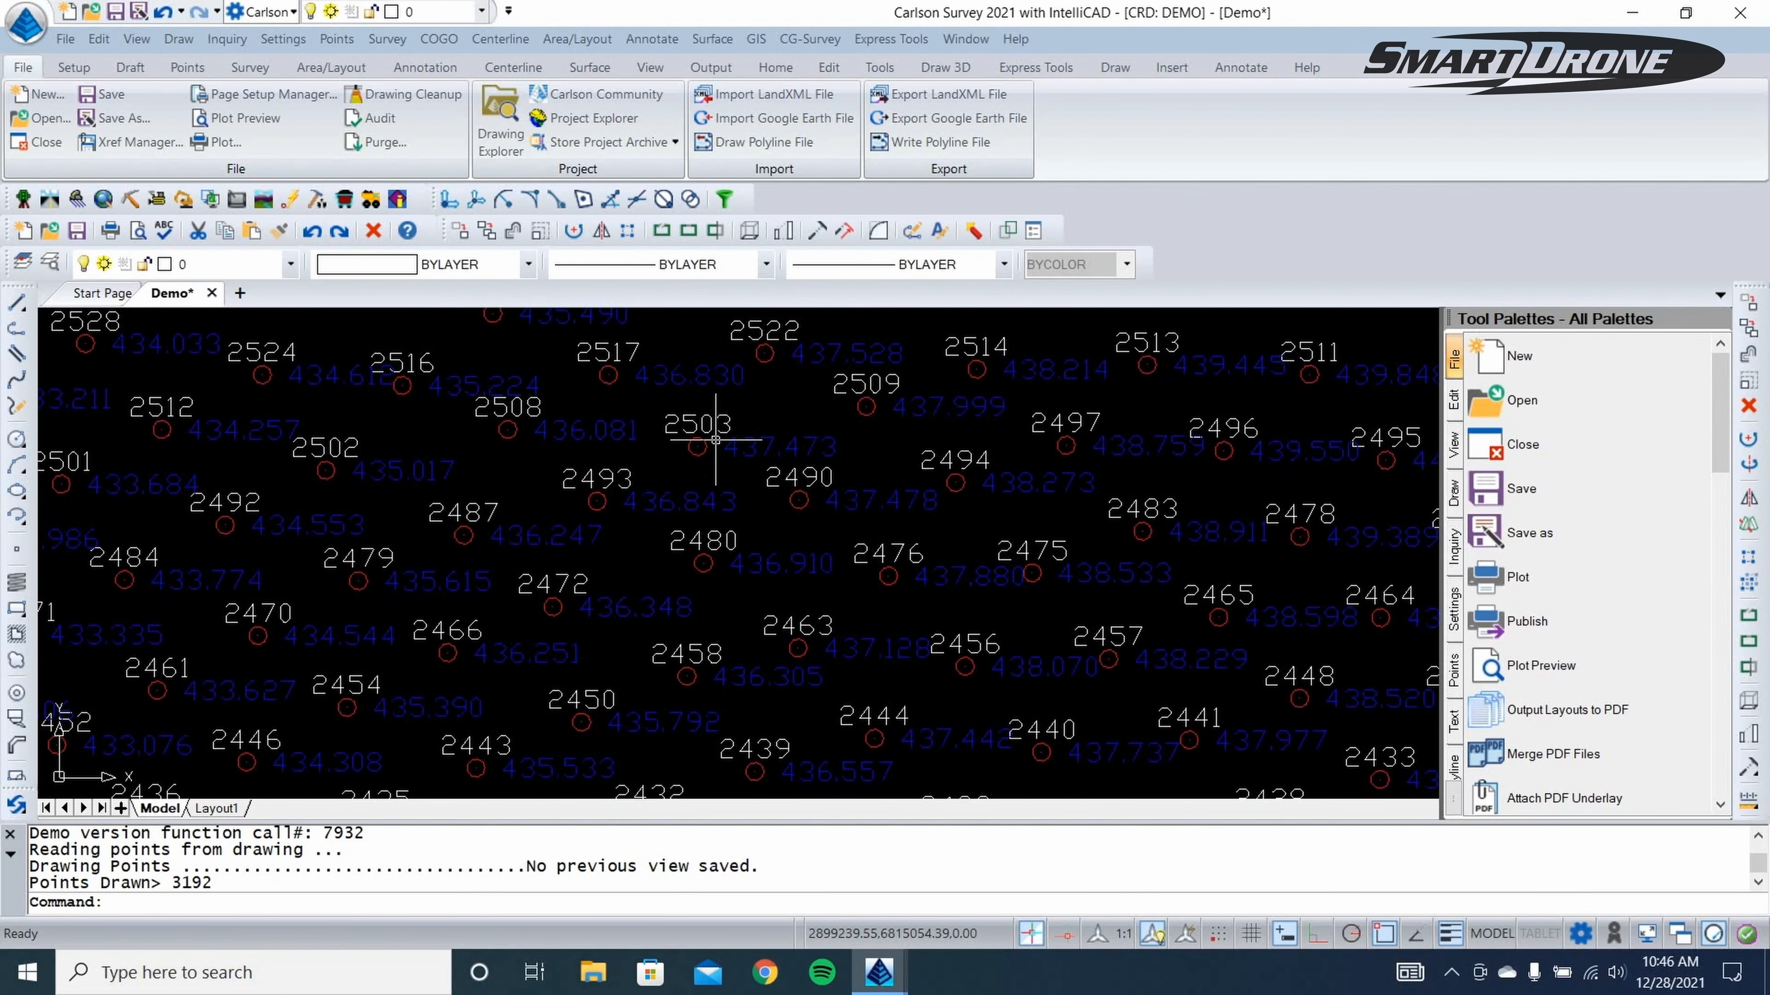
{"action": "scroll", "coordinate": [716, 441], "scroll_direction": "down", "scroll_amount": 7}
{"action": "scroll", "coordinate": [354, 669], "scroll_direction": "down", "scroll_amount": 1}
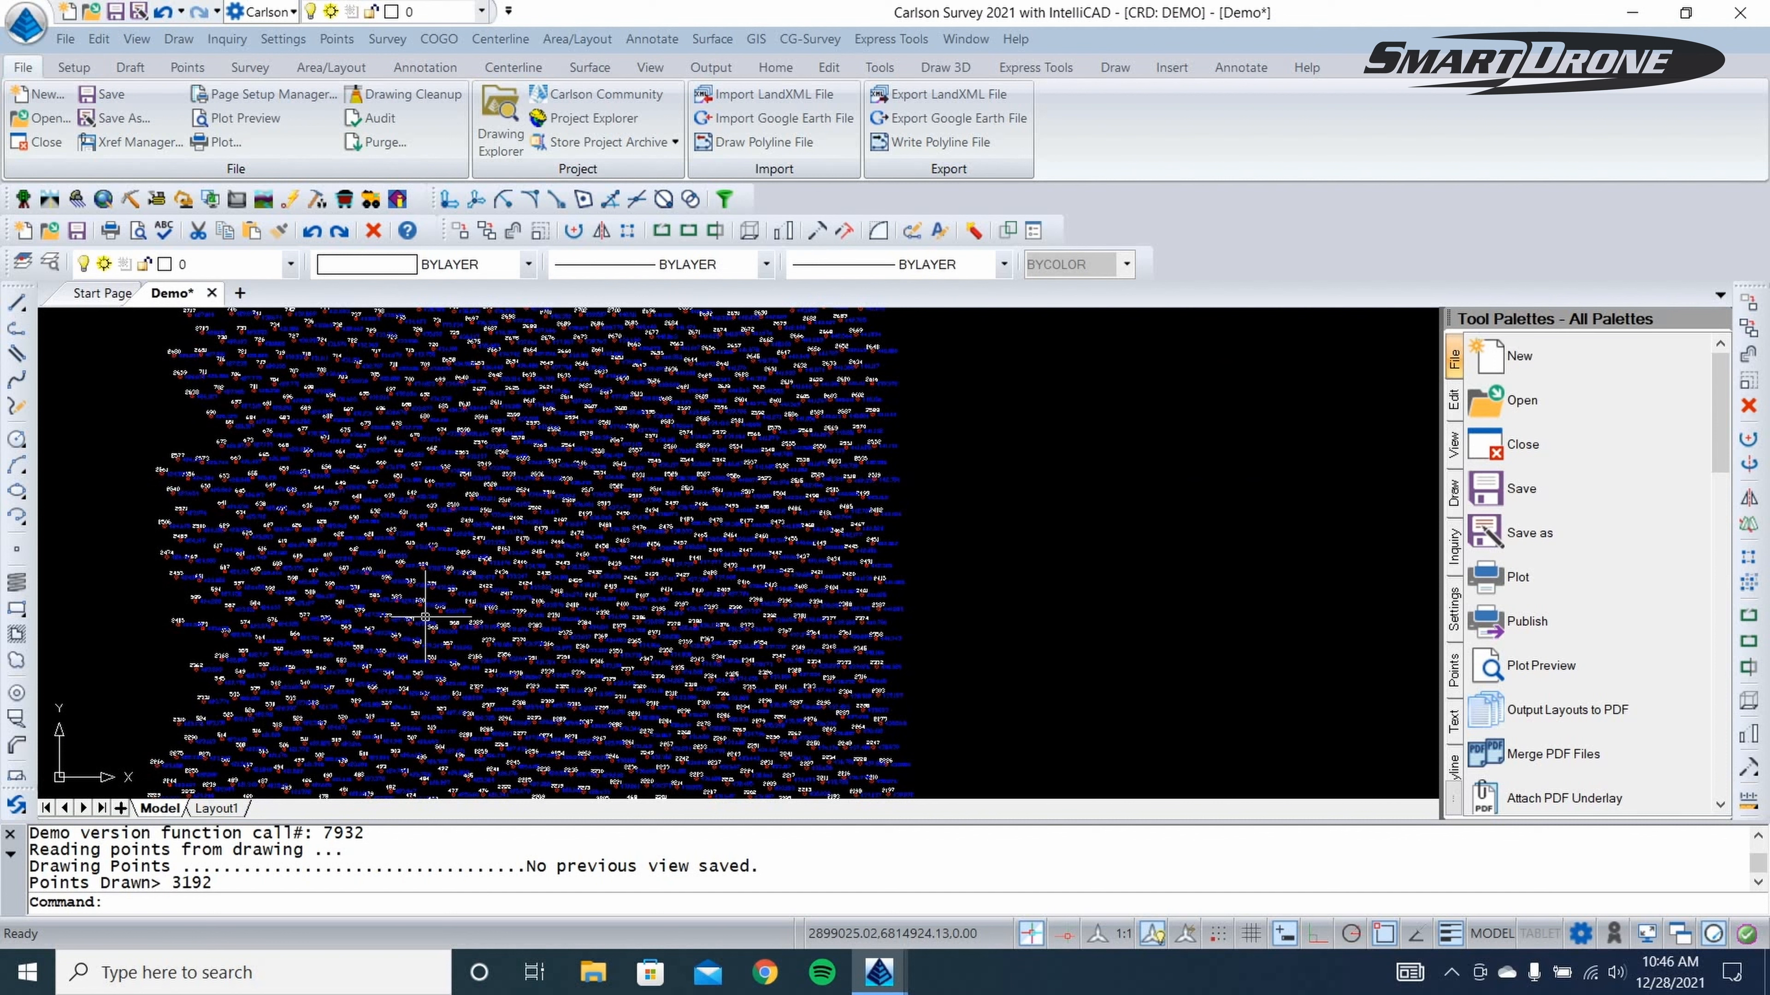
{"action": "scroll", "coordinate": [436, 600], "scroll_direction": "down", "scroll_amount": 1}
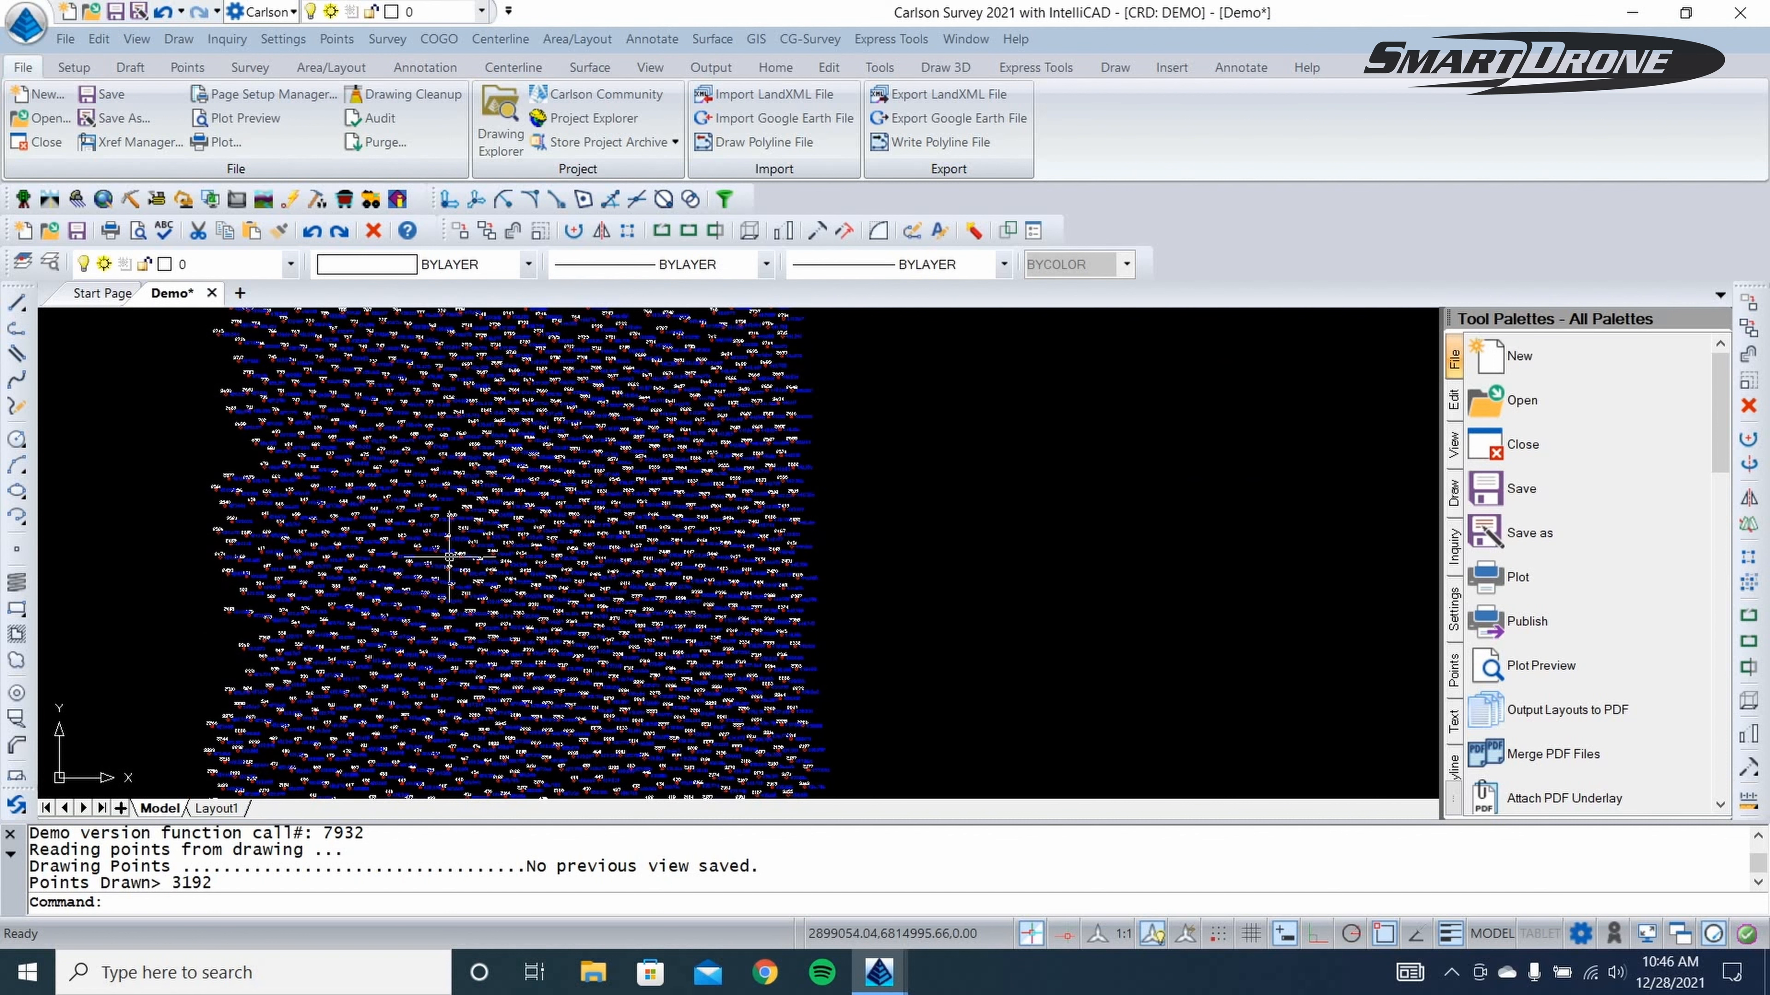
{"action": "scroll", "coordinate": [411, 561], "scroll_direction": "down", "scroll_amount": 1}
{"action": "scroll", "coordinate": [395, 573], "scroll_direction": "down", "scroll_amount": 1}
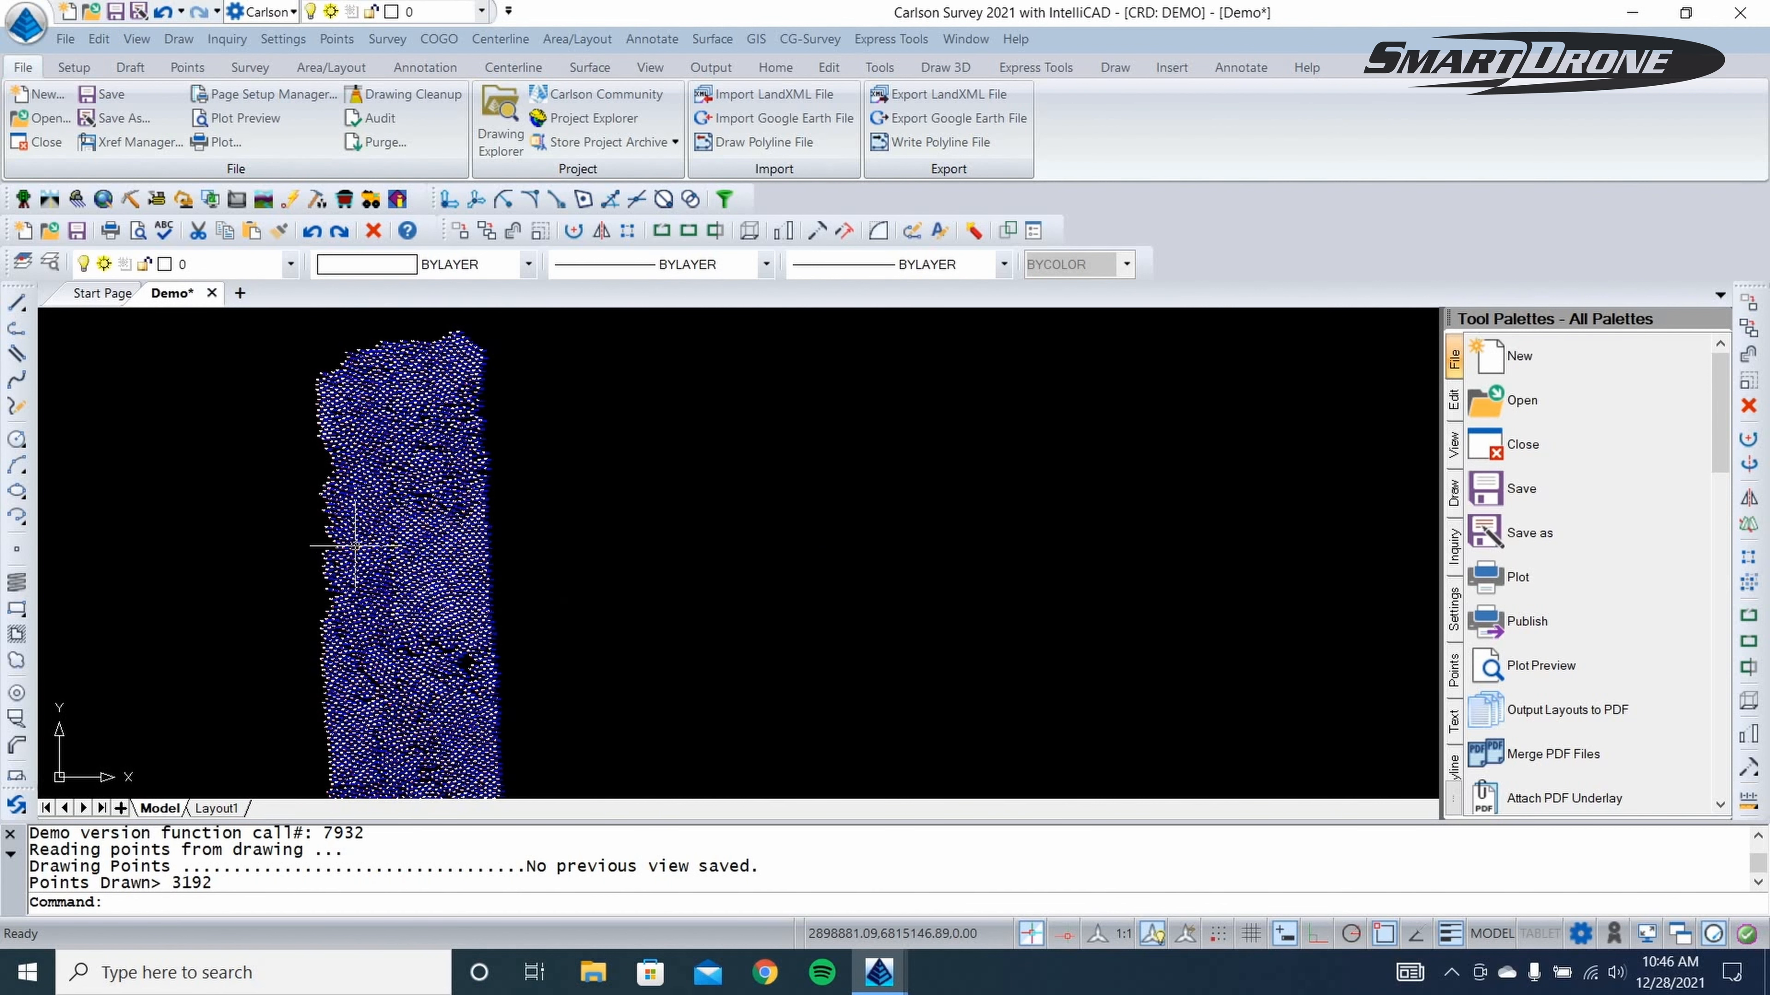
{"action": "scroll", "coordinate": [374, 557], "scroll_direction": "down", "scroll_amount": 2}
{"action": "scroll", "coordinate": [374, 557], "scroll_direction": "down", "scroll_amount": 1}
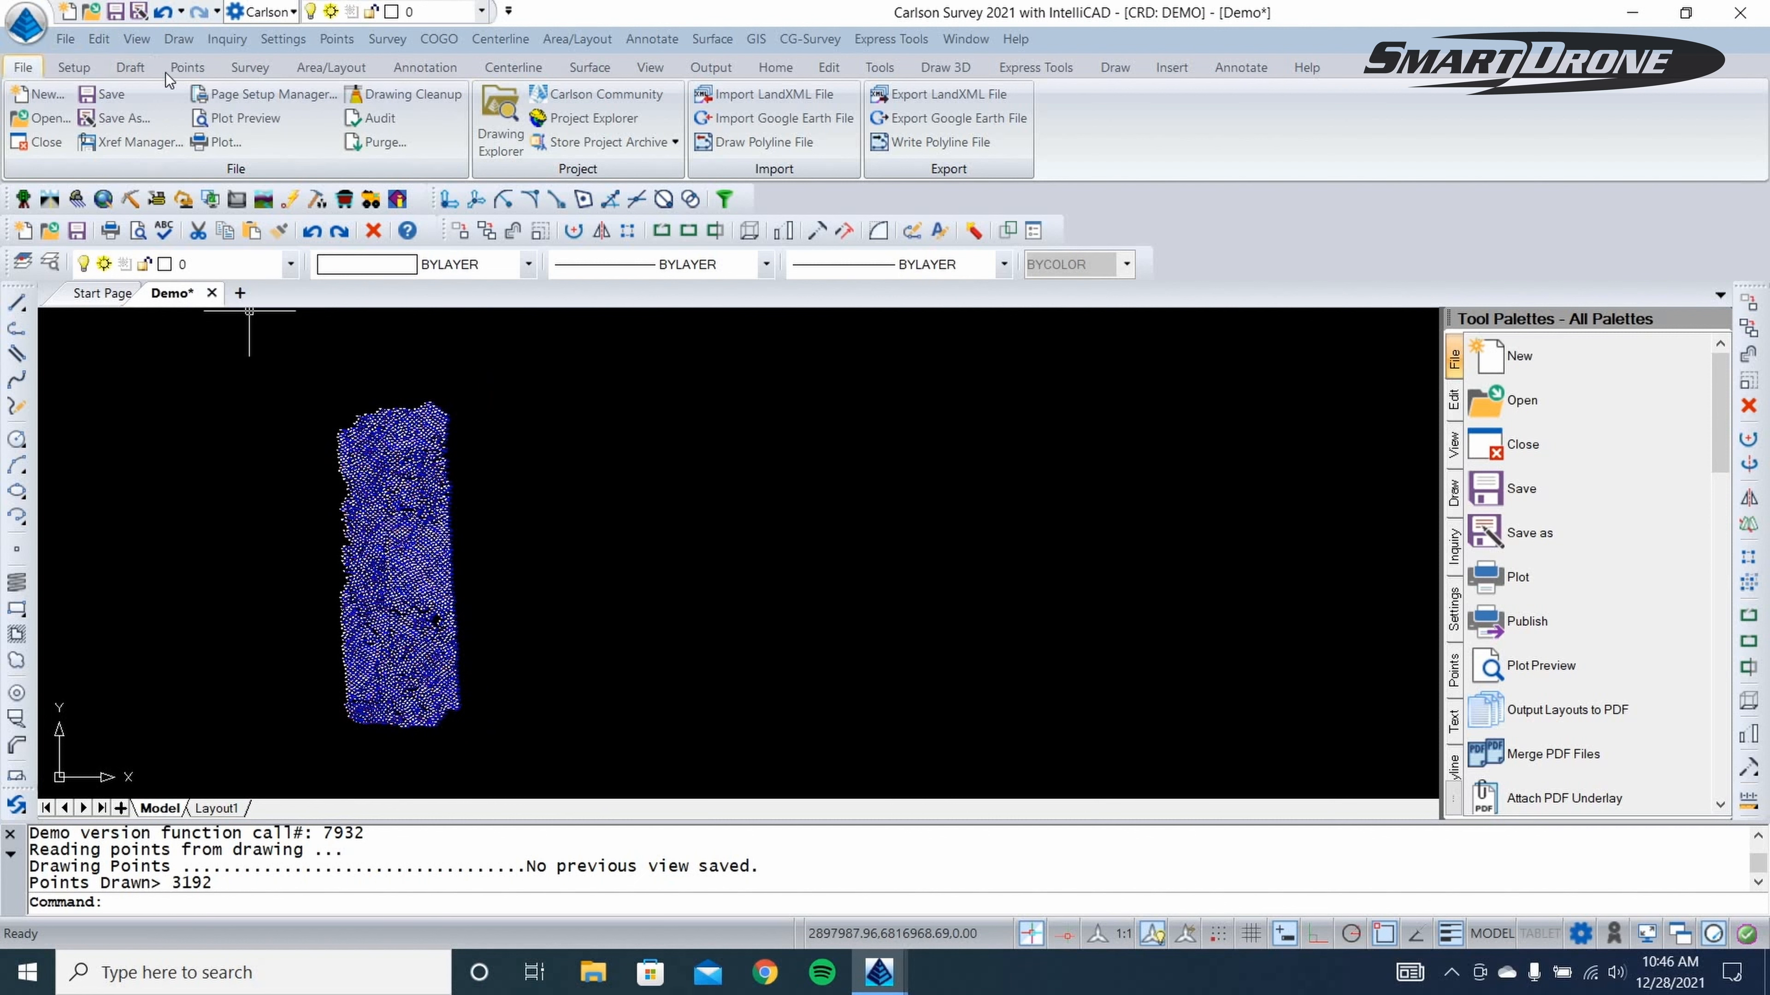
Step: Triangulate all drawn points and draw contours at an interval of 1 on layer CTR with Bezier smoothing
{"action": "left_click", "coordinate": [591, 67]}
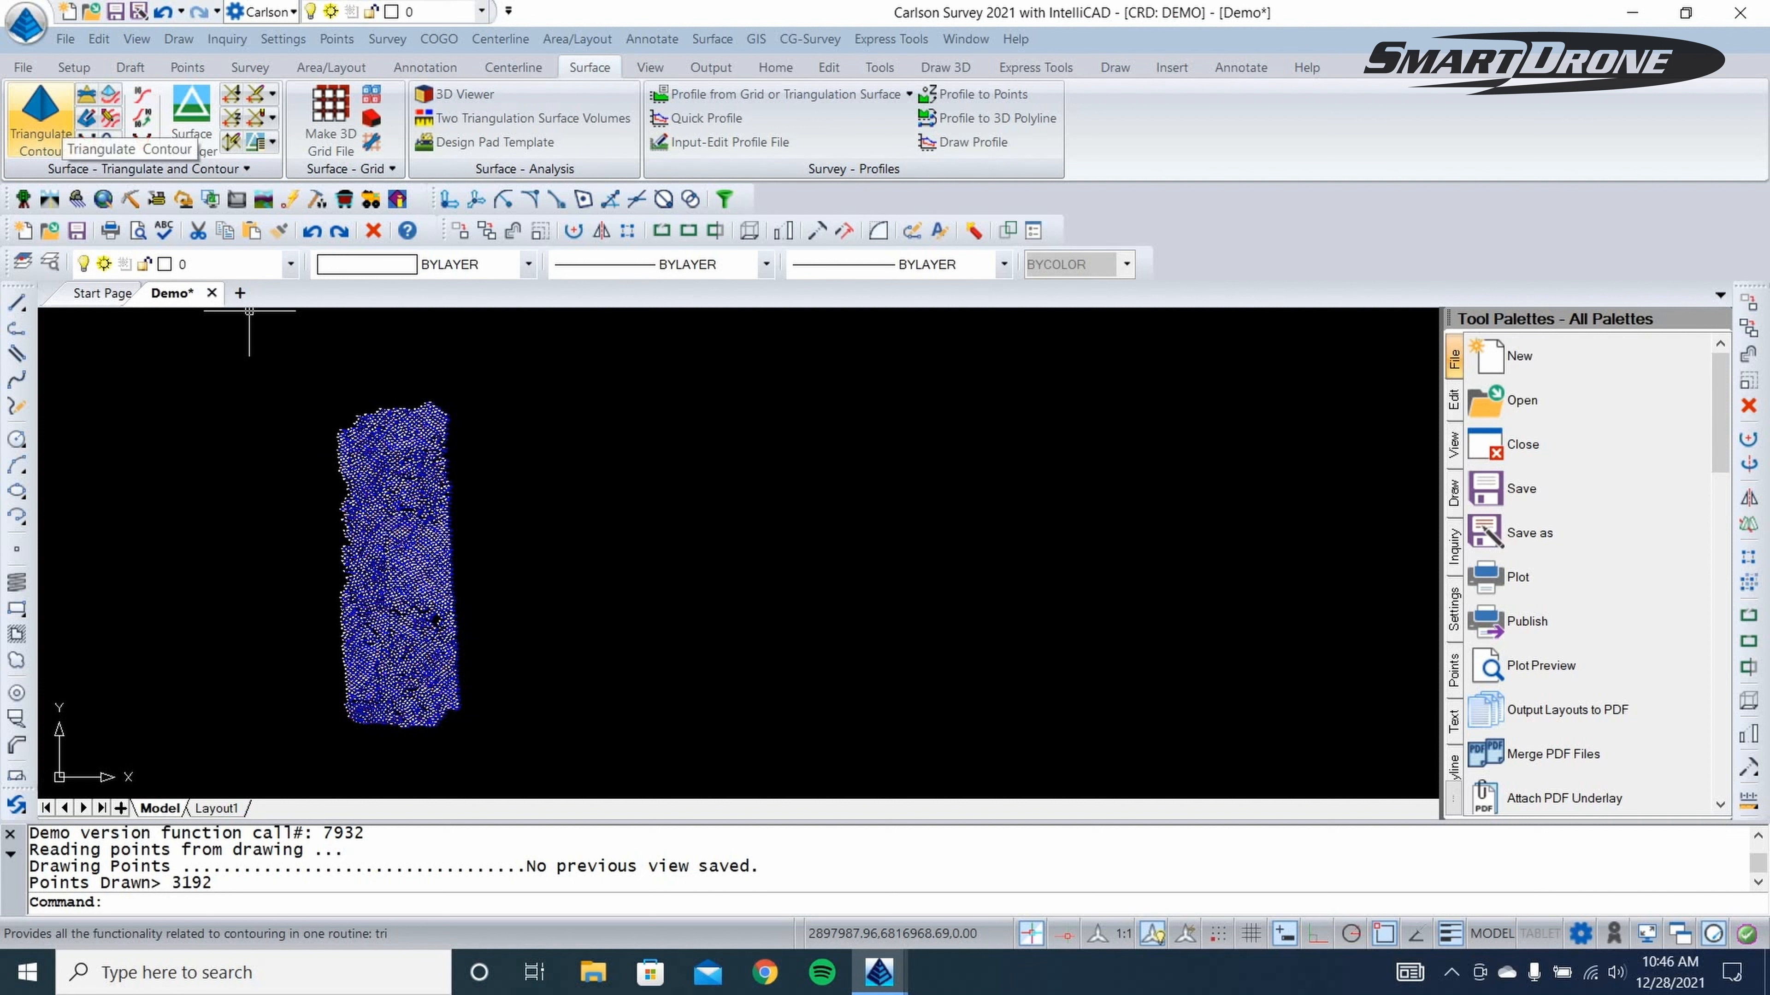
{"action": "type", "text": "tri"}
{"action": "key", "text": "Return"}
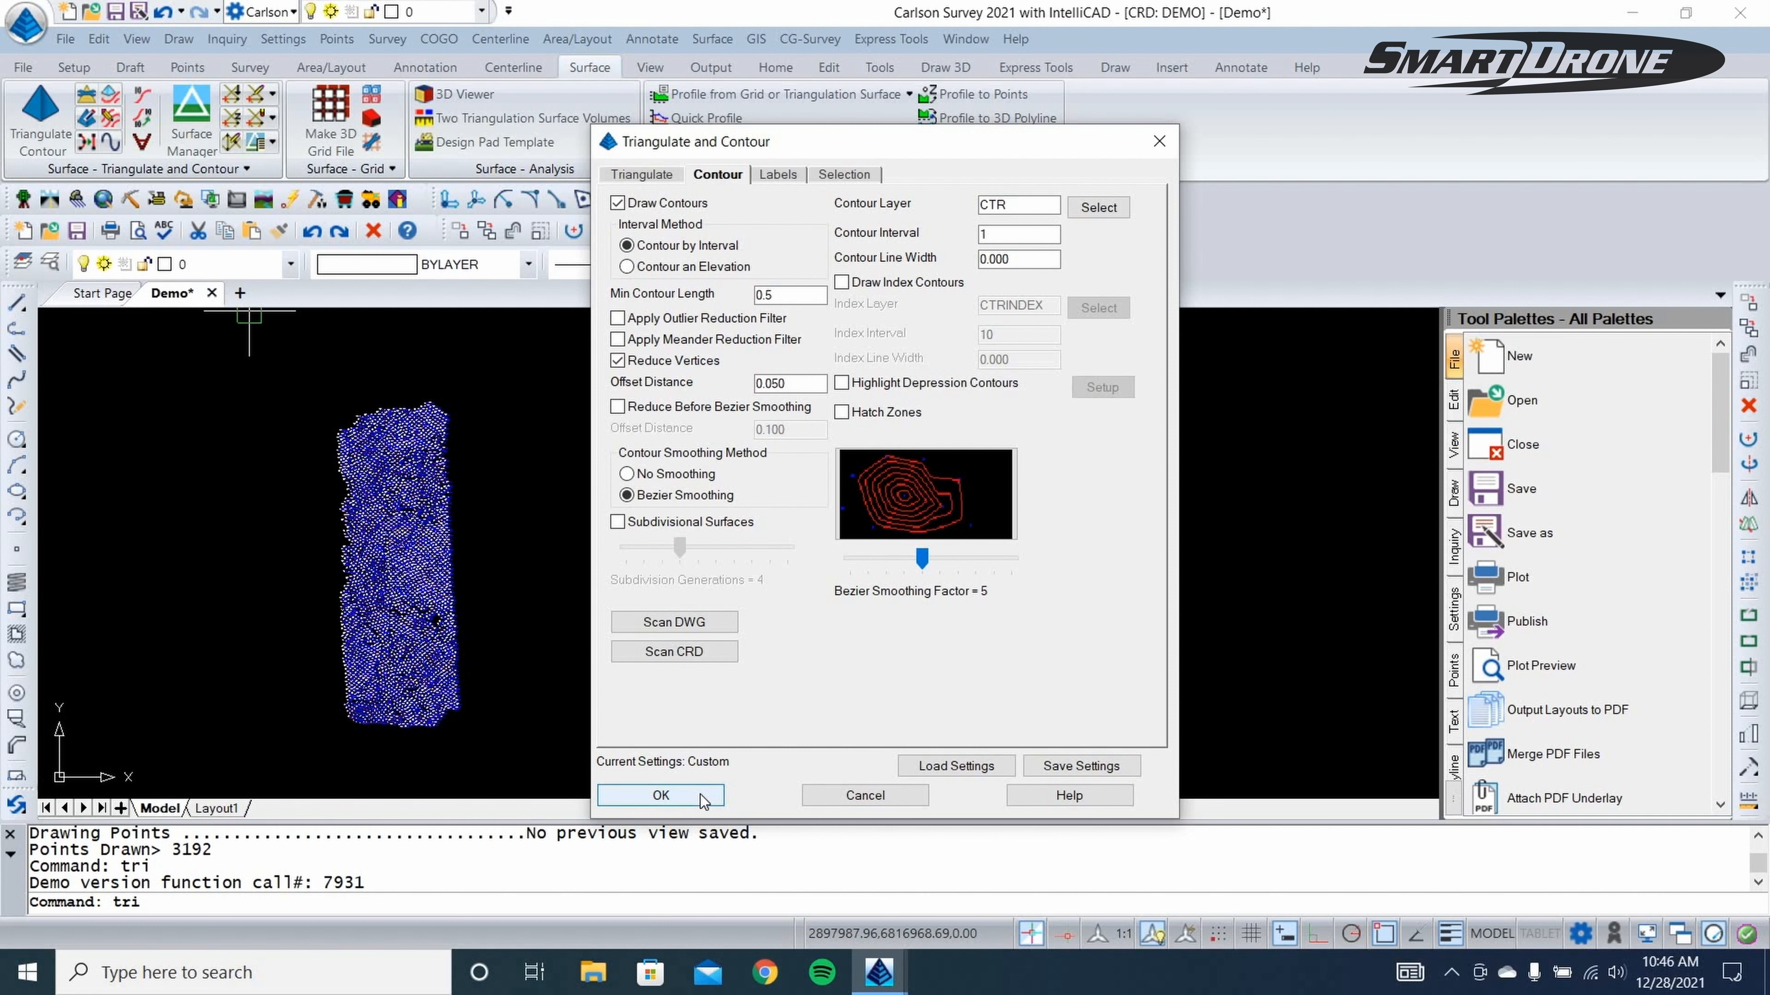
{"action": "left_click", "coordinate": [660, 795]}
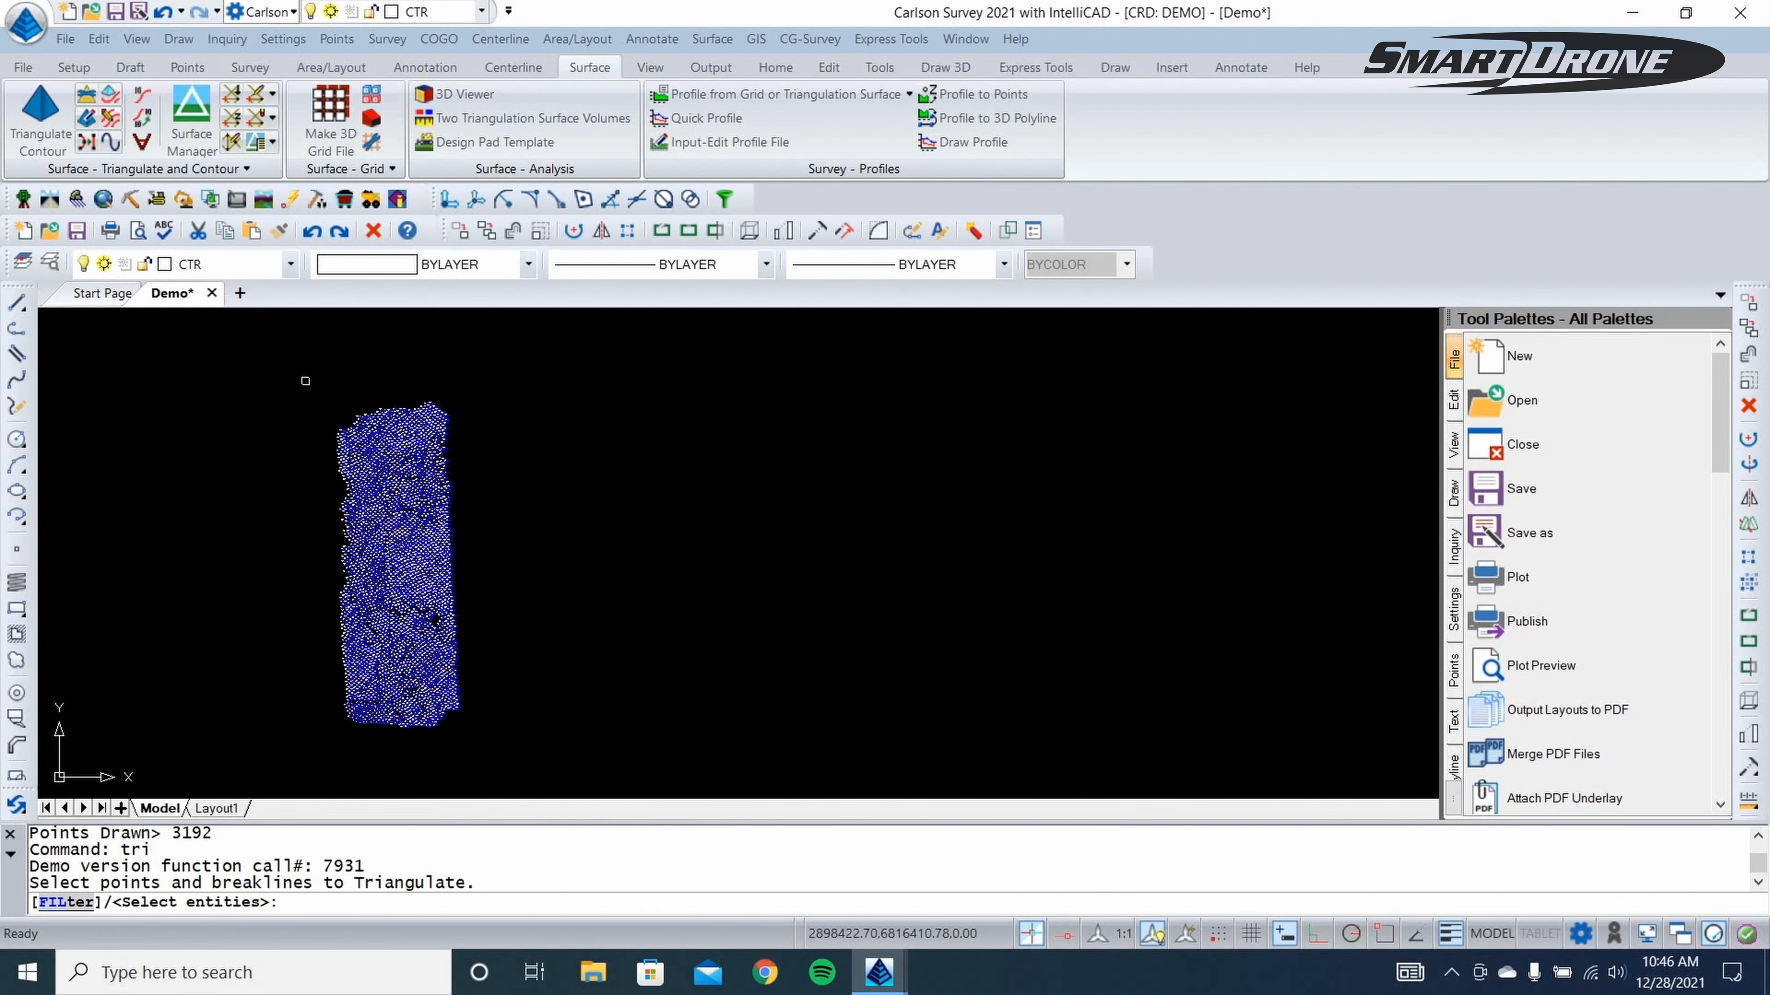
{"action": "left_click", "coordinate": [312, 392]}
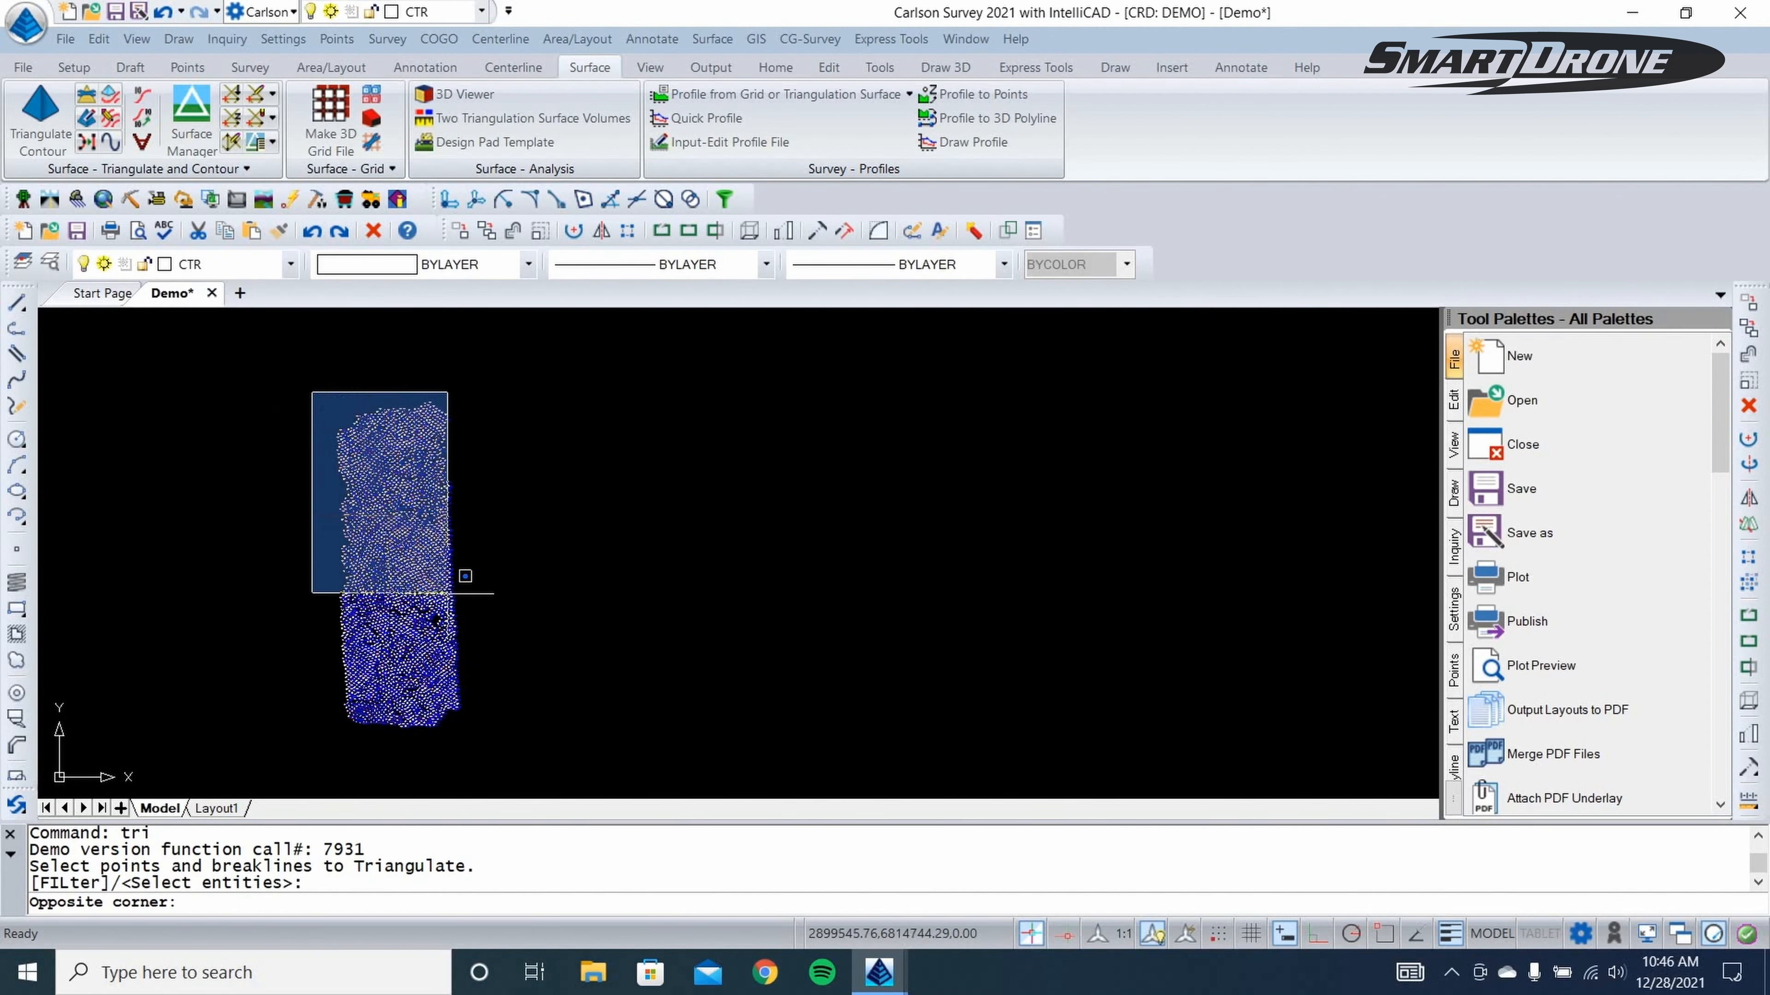
{"action": "left_click", "coordinate": [474, 744]}
{"action": "key", "text": "Return"}
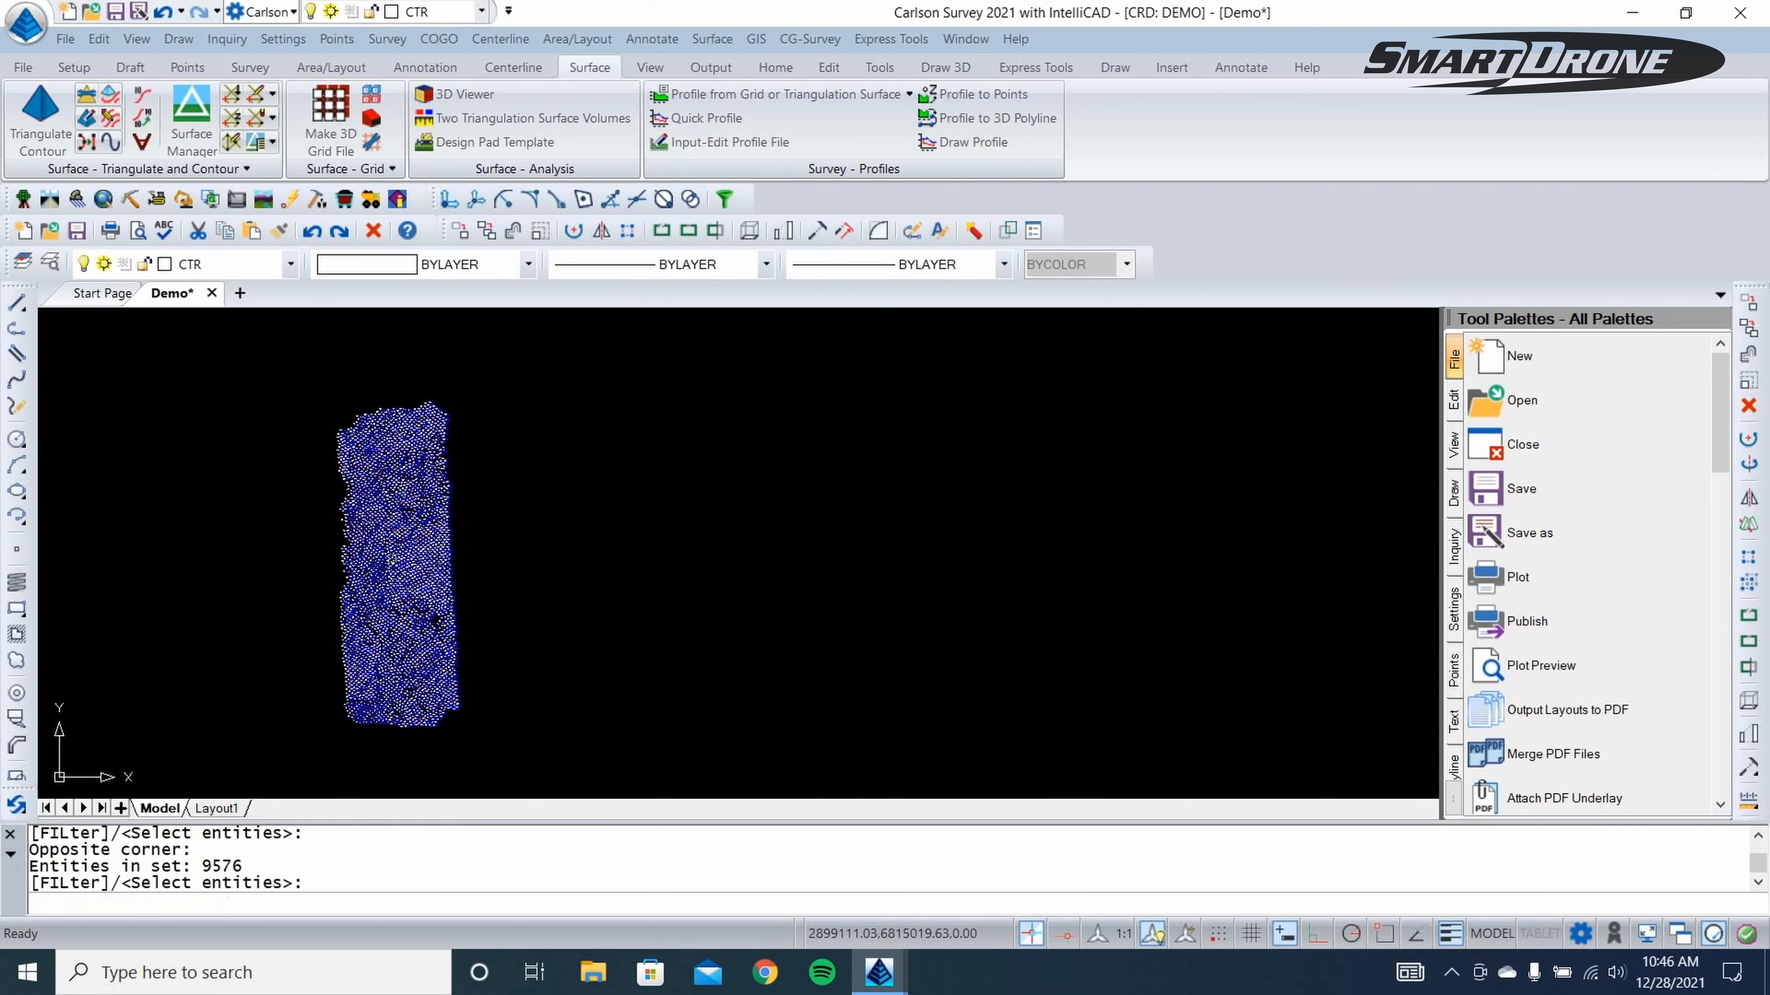
Step: Examine the generated contour lines up close among the survey points
{"action": "scroll", "coordinate": [381, 568], "scroll_direction": "up", "scroll_amount": 5}
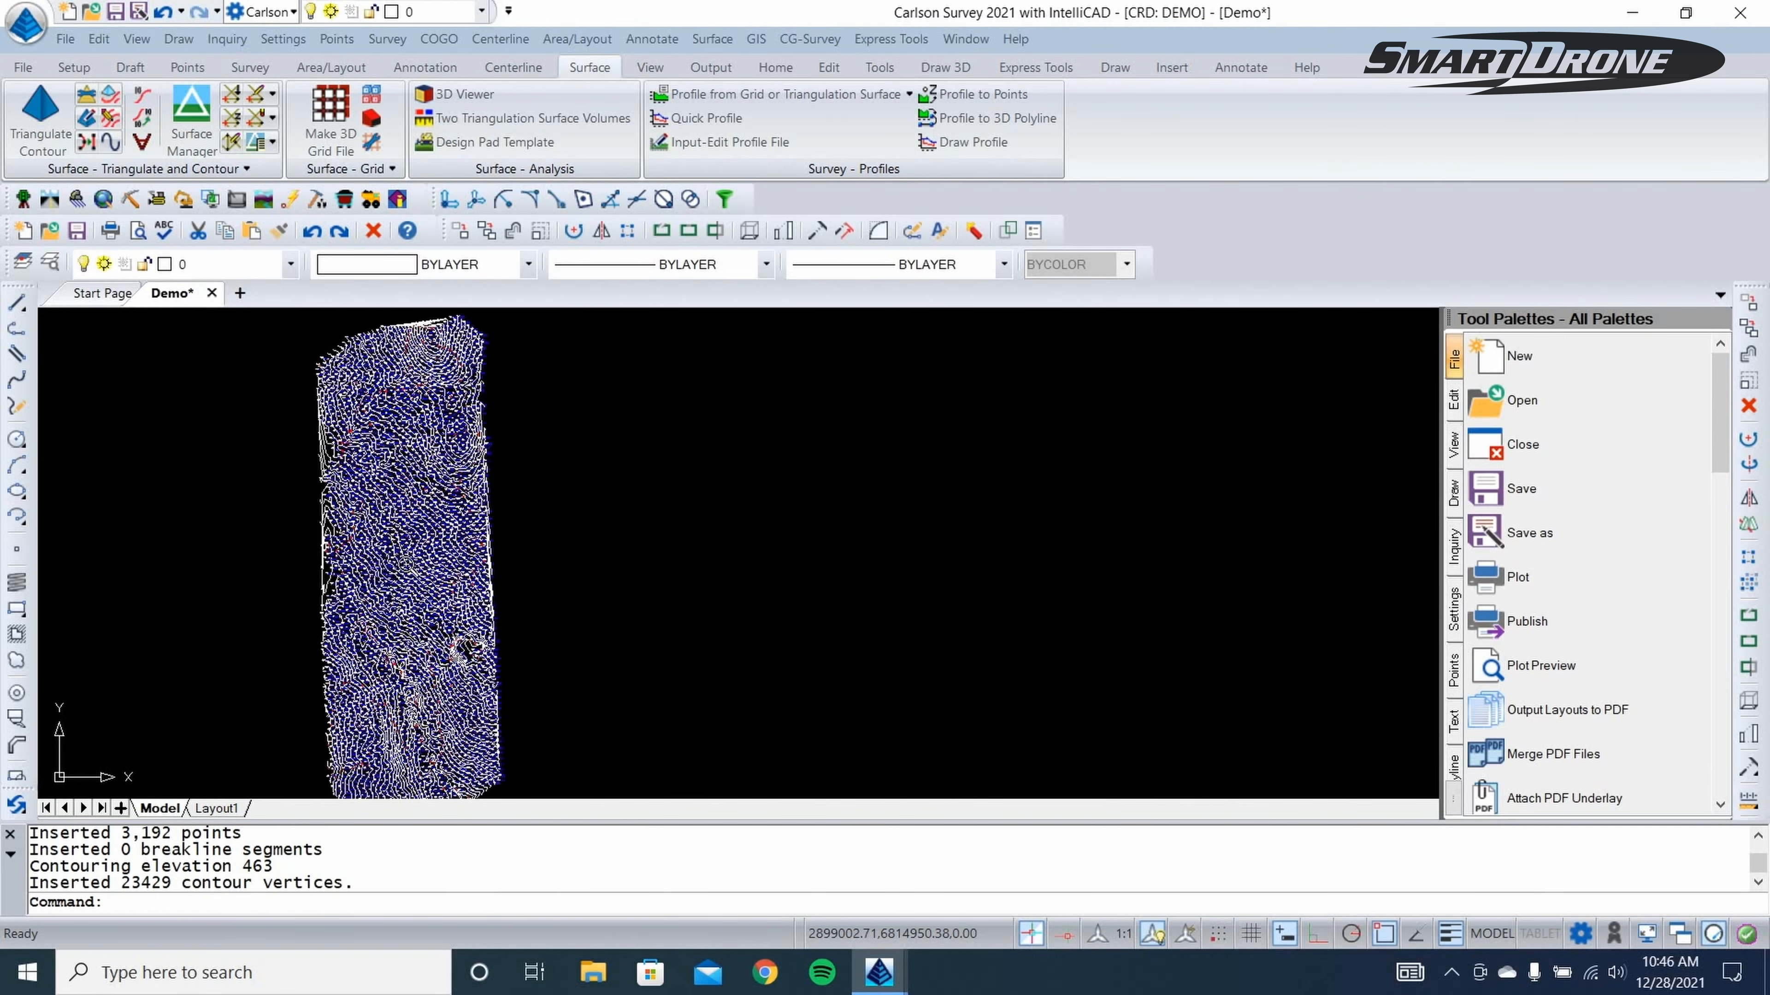
{"action": "scroll", "coordinate": [508, 611], "scroll_direction": "up", "scroll_amount": 3}
{"action": "scroll", "coordinate": [510, 612], "scroll_direction": "up", "scroll_amount": 3}
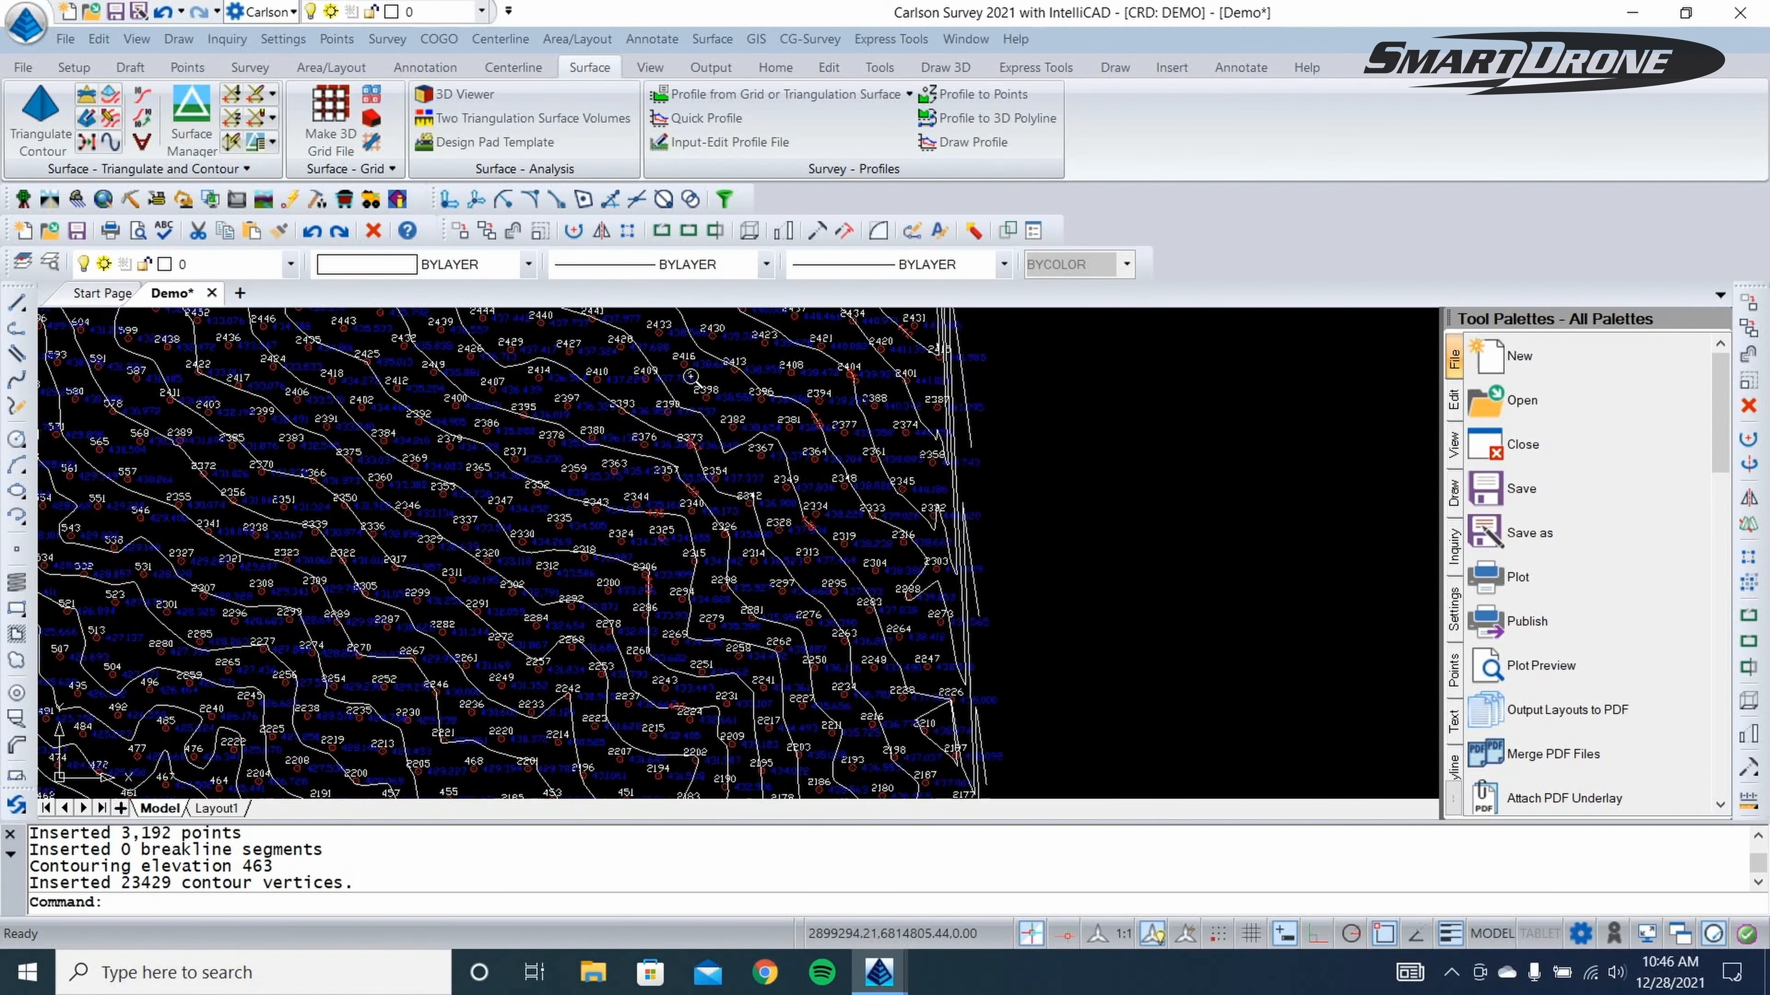
{"action": "scroll", "coordinate": [693, 379], "scroll_direction": "up", "scroll_amount": 2}
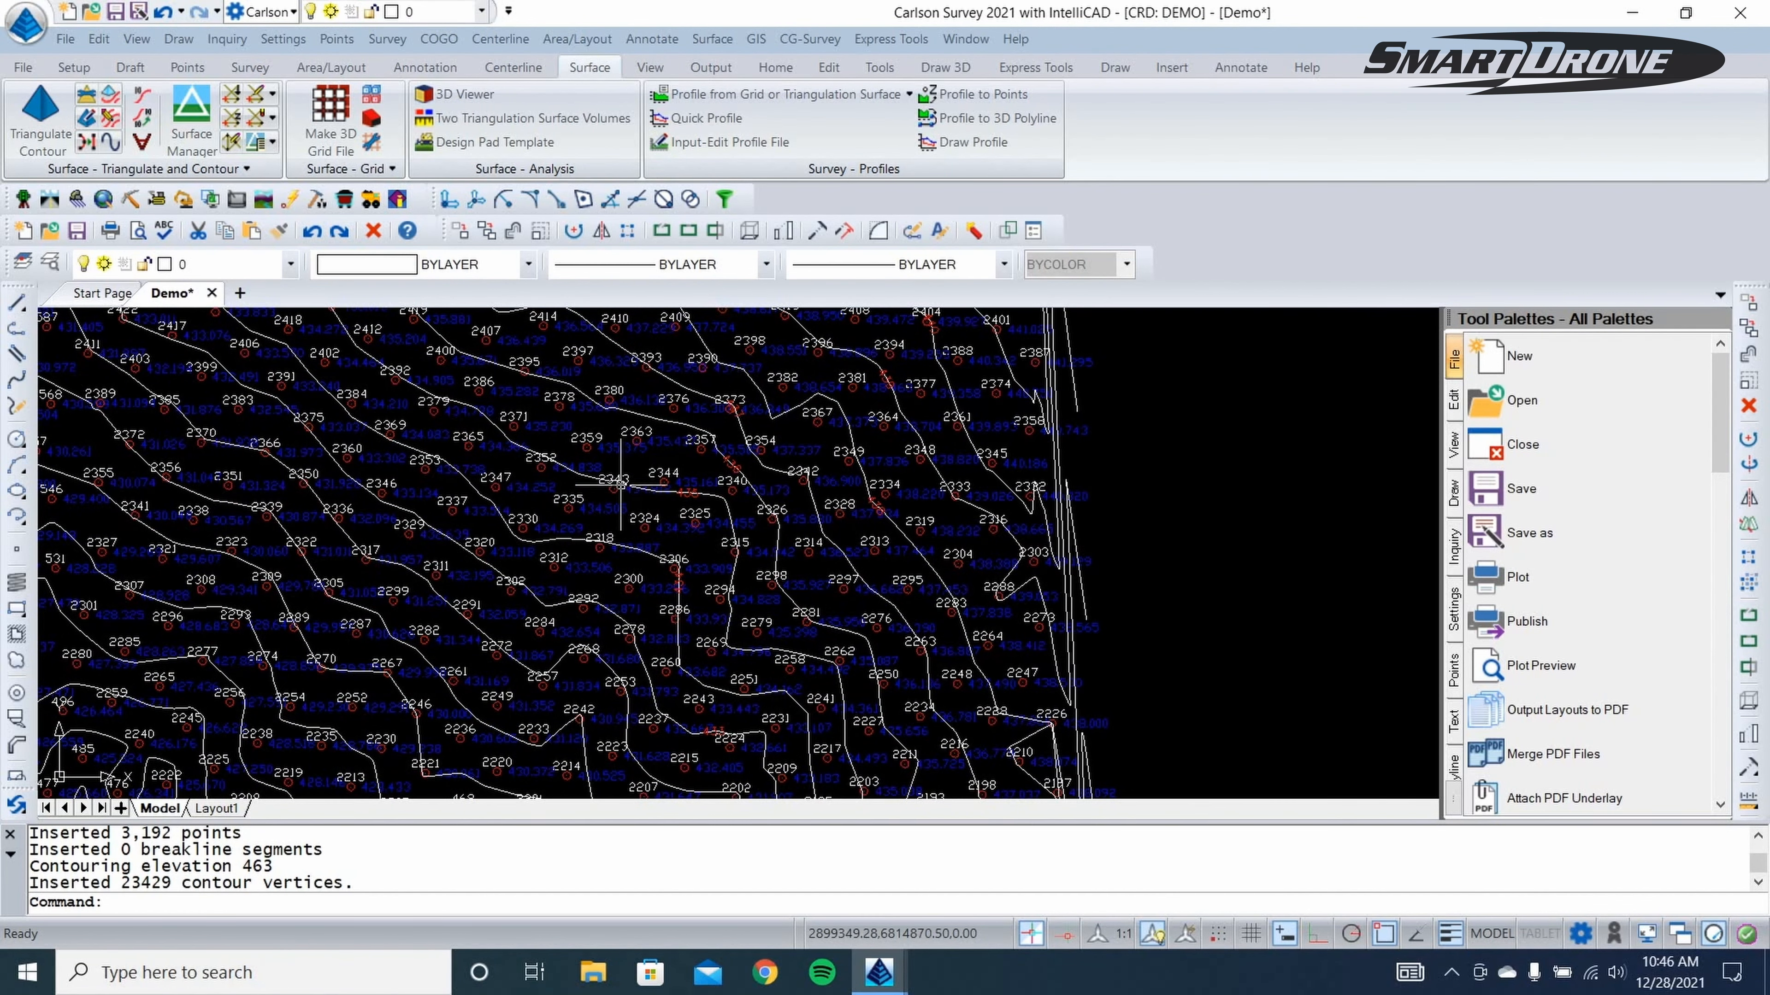
Step: Compare the 434 contour line and its label with the elevations of the survey points around point 2306
{"action": "scroll", "coordinate": [554, 564], "scroll_direction": "up", "scroll_amount": 4}
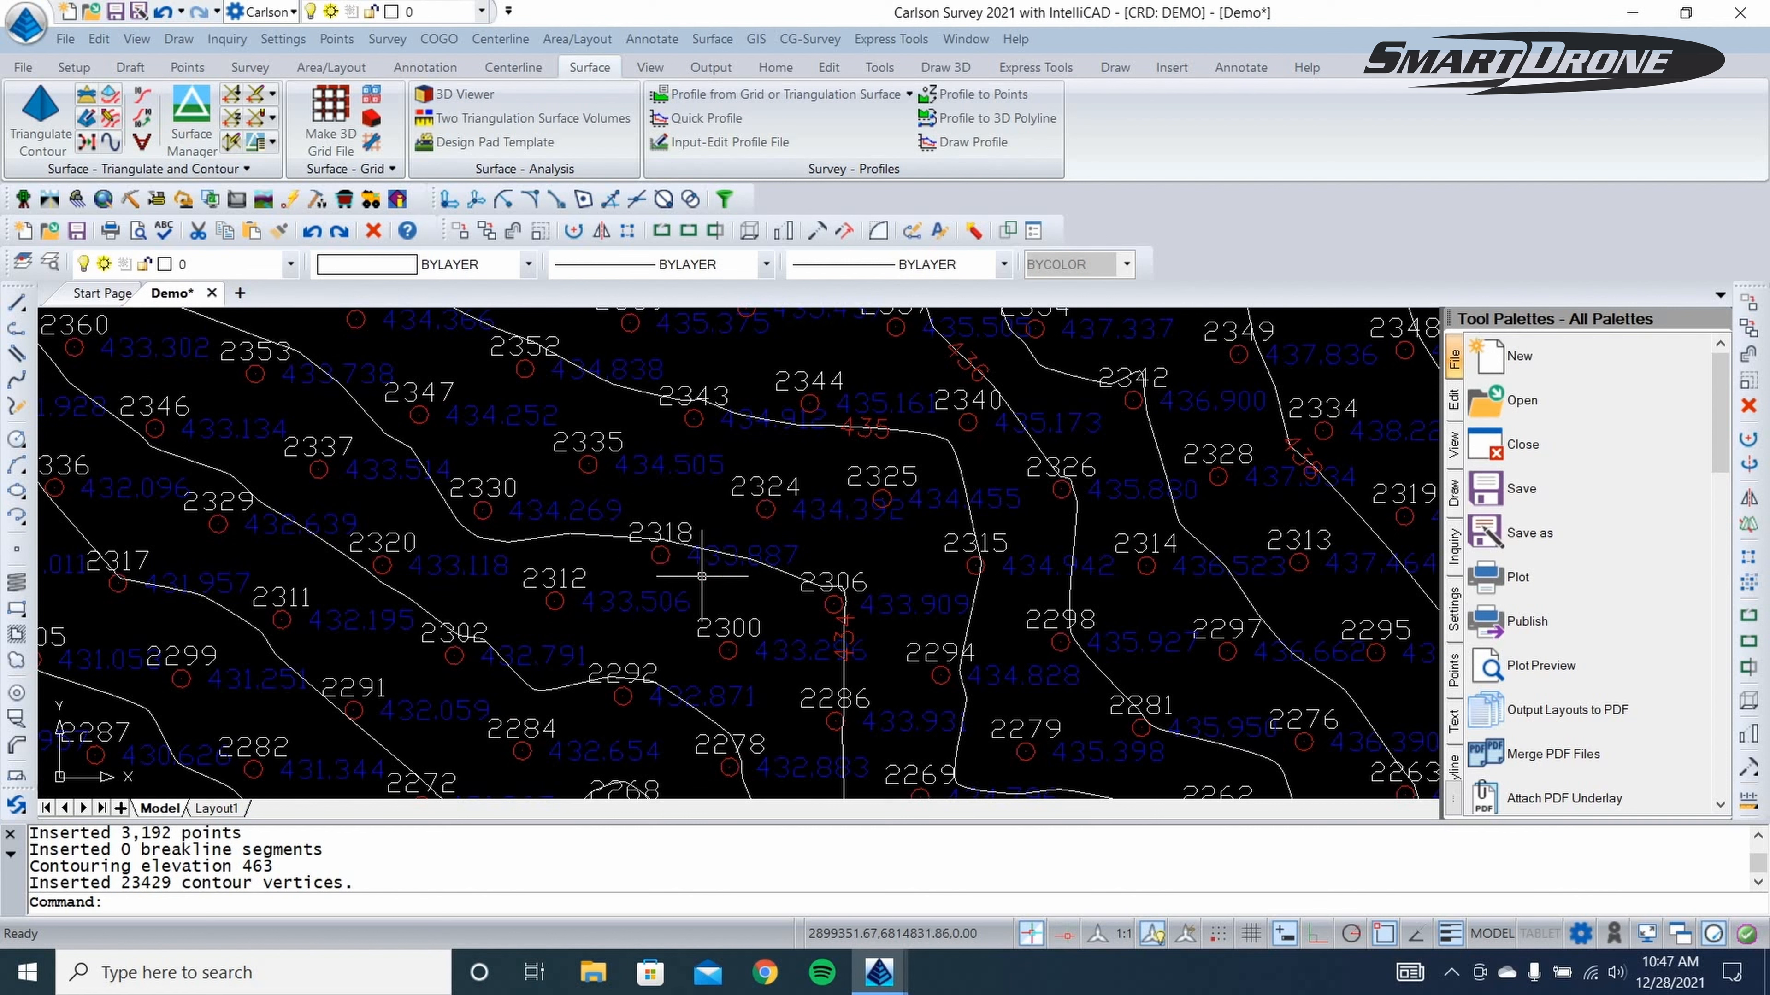
{"action": "scroll", "coordinate": [853, 637], "scroll_direction": "down", "scroll_amount": 1}
{"action": "scroll", "coordinate": [864, 642], "scroll_direction": "up", "scroll_amount": 3}
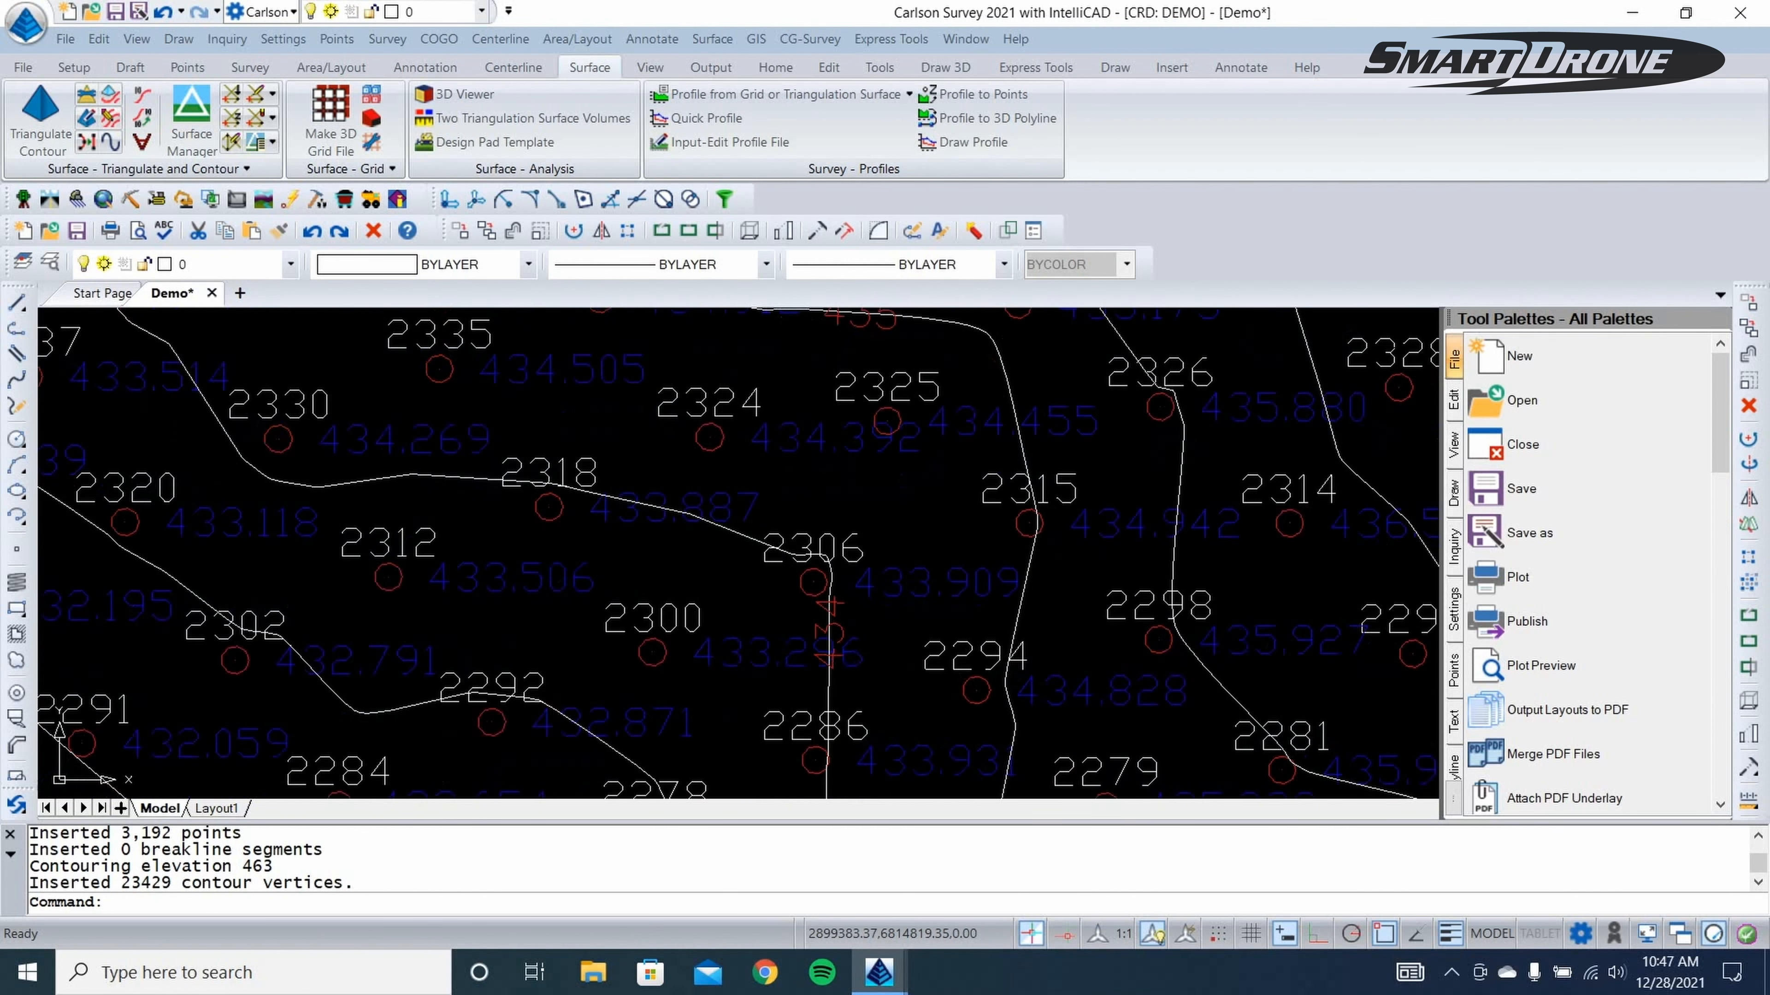
{"action": "scroll", "coordinate": [830, 613], "scroll_direction": "up", "scroll_amount": 2}
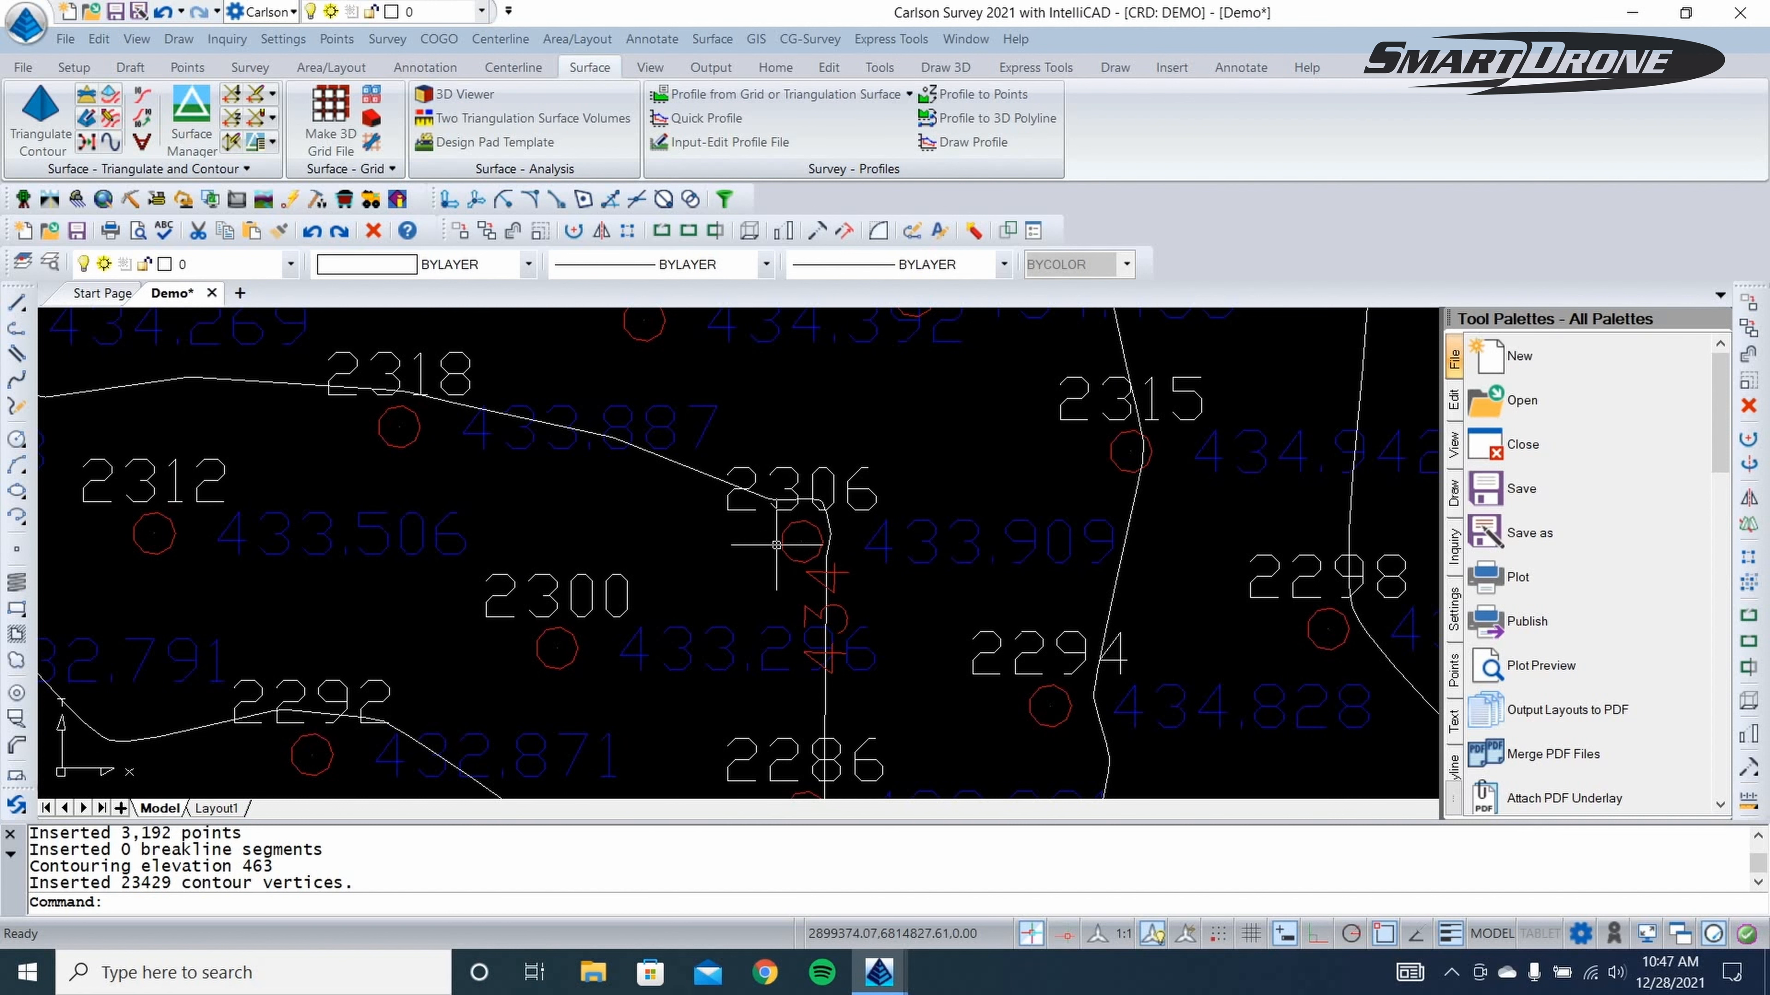
{"action": "scroll", "coordinate": [833, 529], "scroll_direction": "down", "scroll_amount": 10}
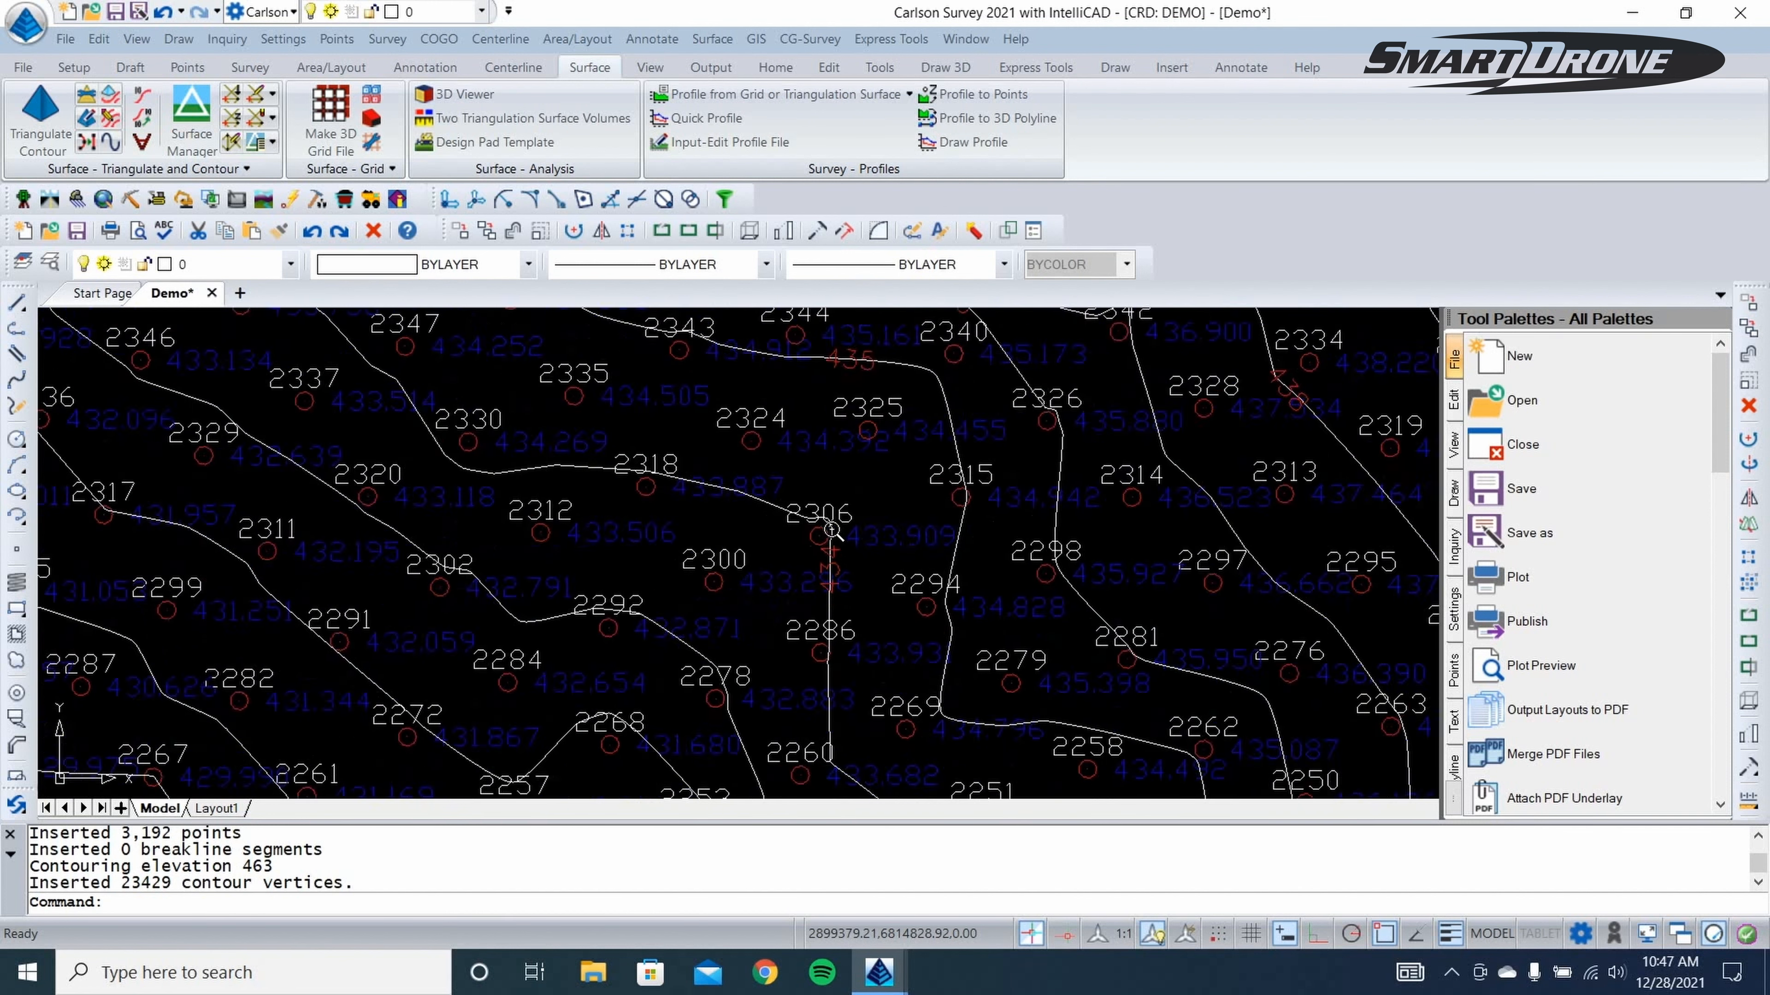
Step: Inspect the contours around the sparse-point area near the site's east edge and their overall coverage of the survey strip
{"action": "scroll", "coordinate": [819, 544], "scroll_direction": "down", "scroll_amount": 2}
{"action": "scroll", "coordinate": [820, 748], "scroll_direction": "down", "scroll_amount": 1}
{"action": "scroll", "coordinate": [794, 741], "scroll_direction": "up", "scroll_amount": 2}
{"action": "scroll", "coordinate": [797, 492], "scroll_direction": "up", "scroll_amount": 6}
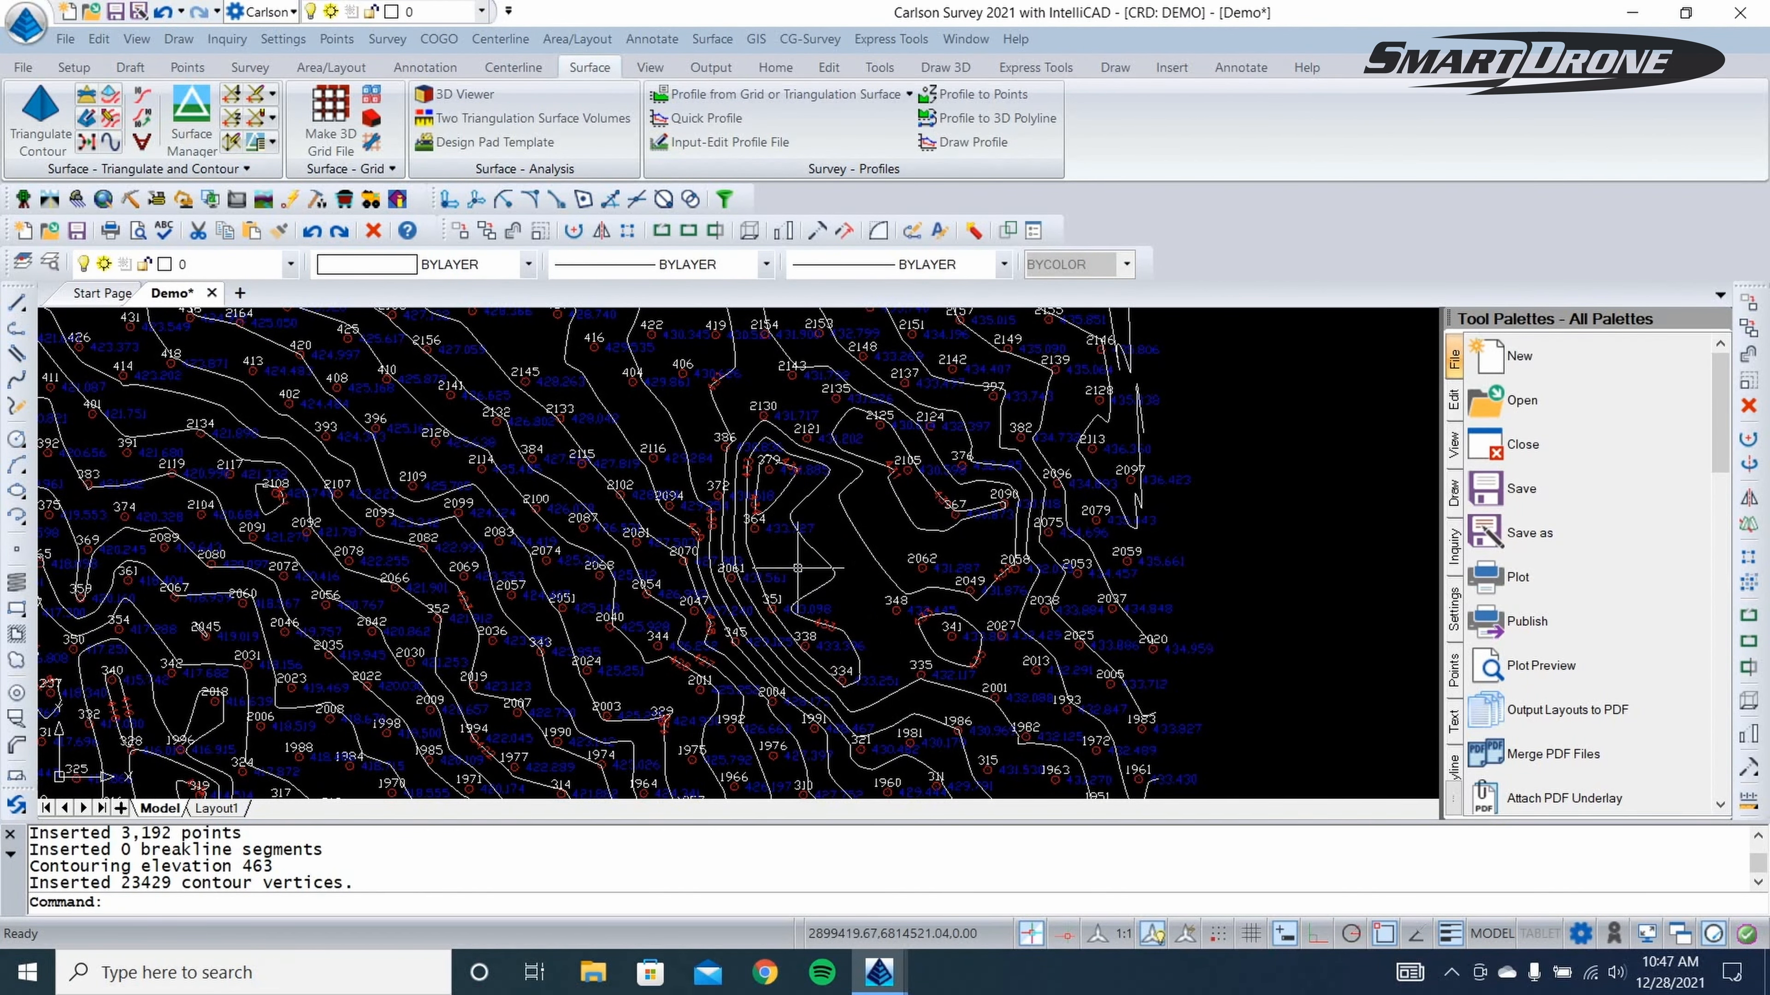
{"action": "scroll", "coordinate": [912, 579], "scroll_direction": "down", "scroll_amount": 5}
{"action": "scroll", "coordinate": [722, 713], "scroll_direction": "down", "scroll_amount": 2}
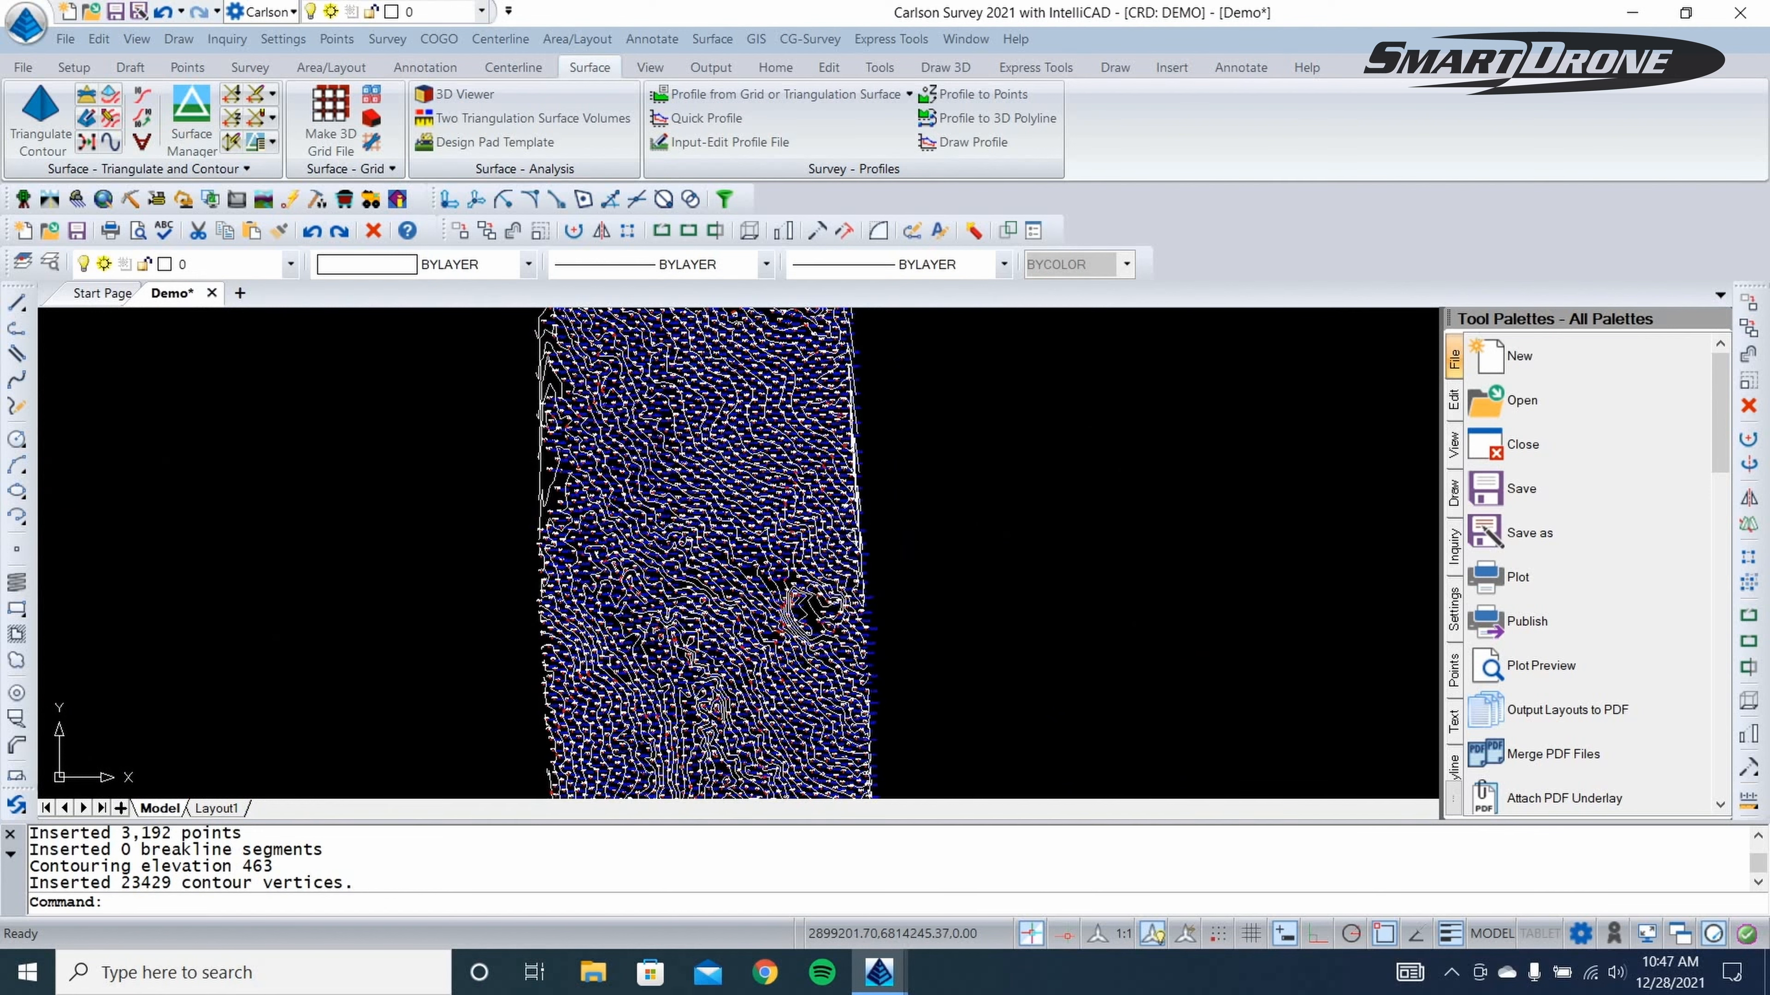
{"action": "scroll", "coordinate": [941, 753], "scroll_direction": "up", "scroll_amount": 1}
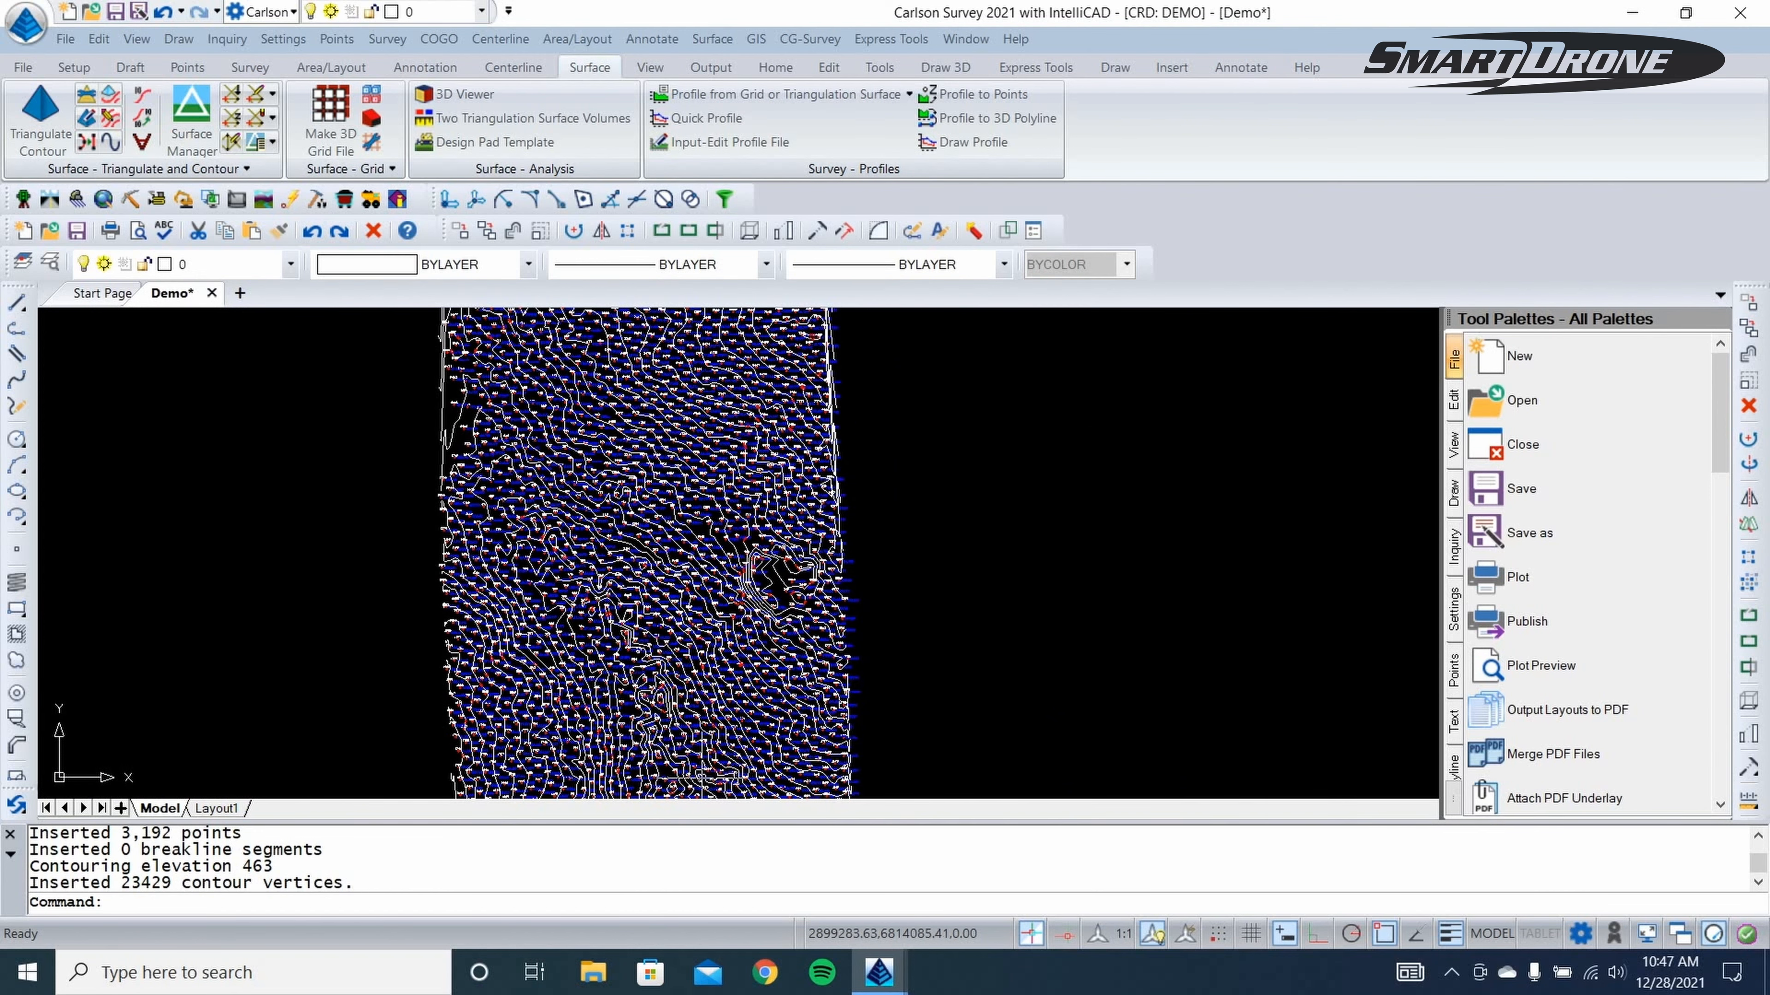
{"action": "scroll", "coordinate": [627, 475], "scroll_direction": "down", "scroll_amount": 2}
{"action": "scroll", "coordinate": [647, 441], "scroll_direction": "down", "scroll_amount": 2}
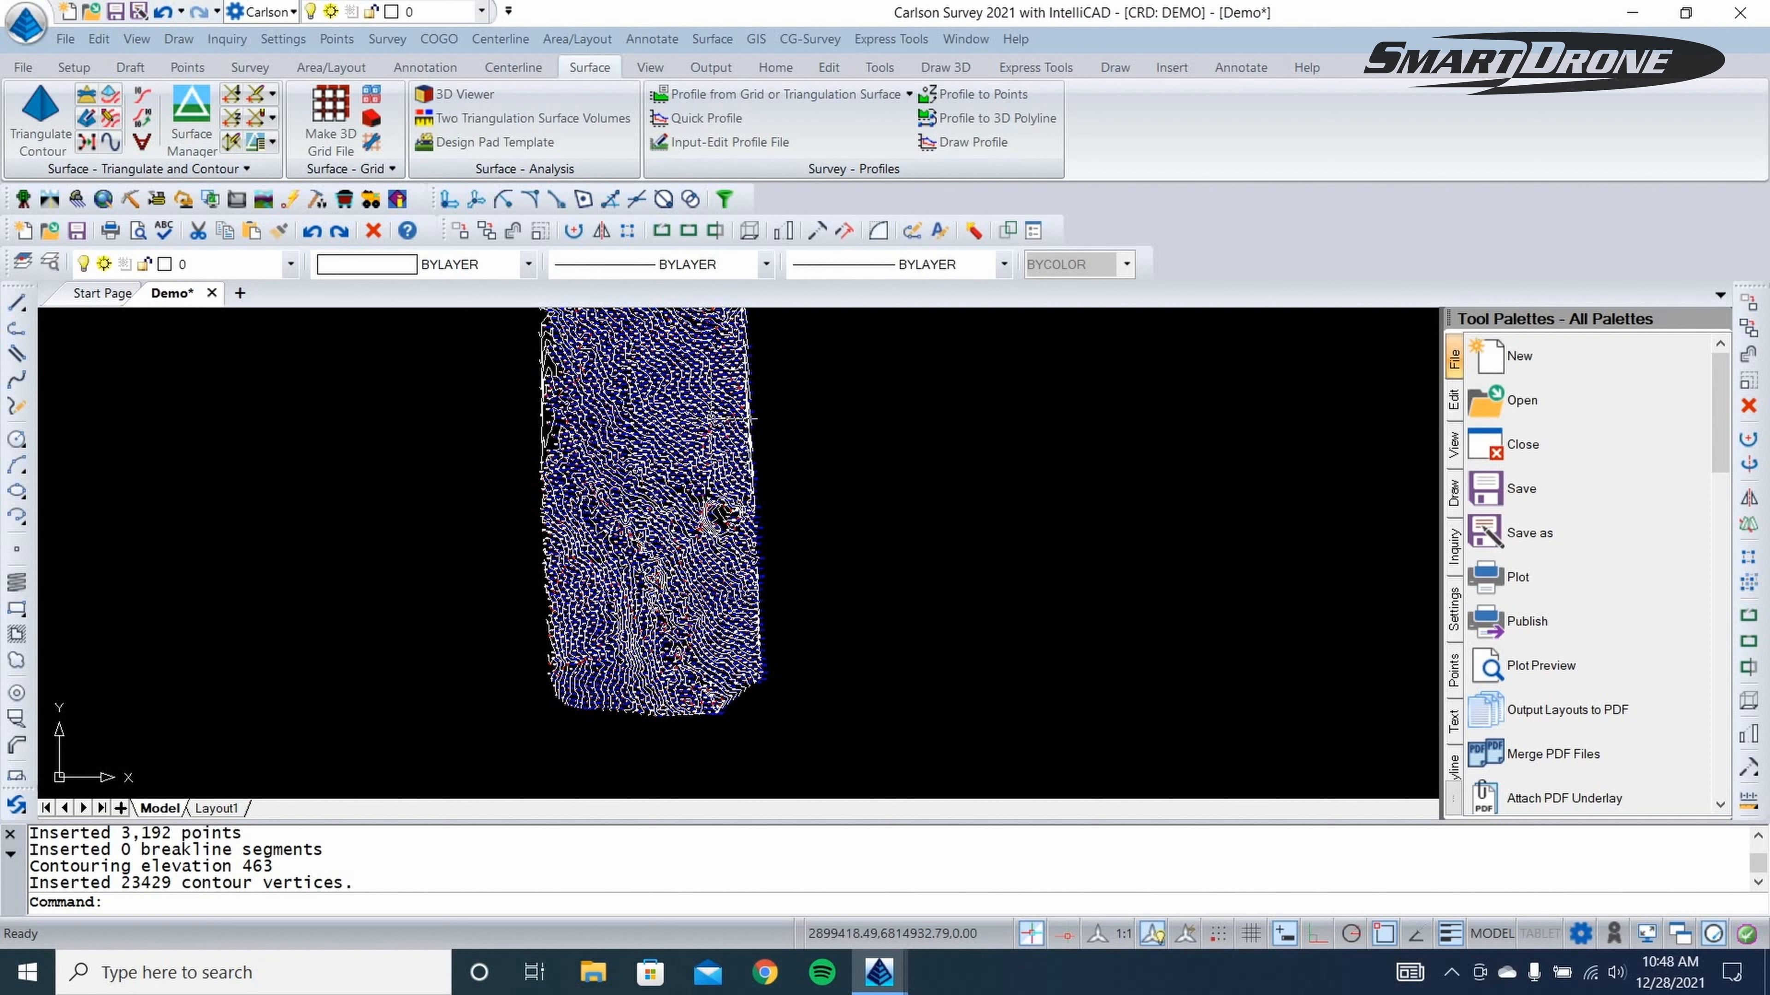
{"action": "scroll", "coordinate": [621, 479], "scroll_direction": "up", "scroll_amount": 2}
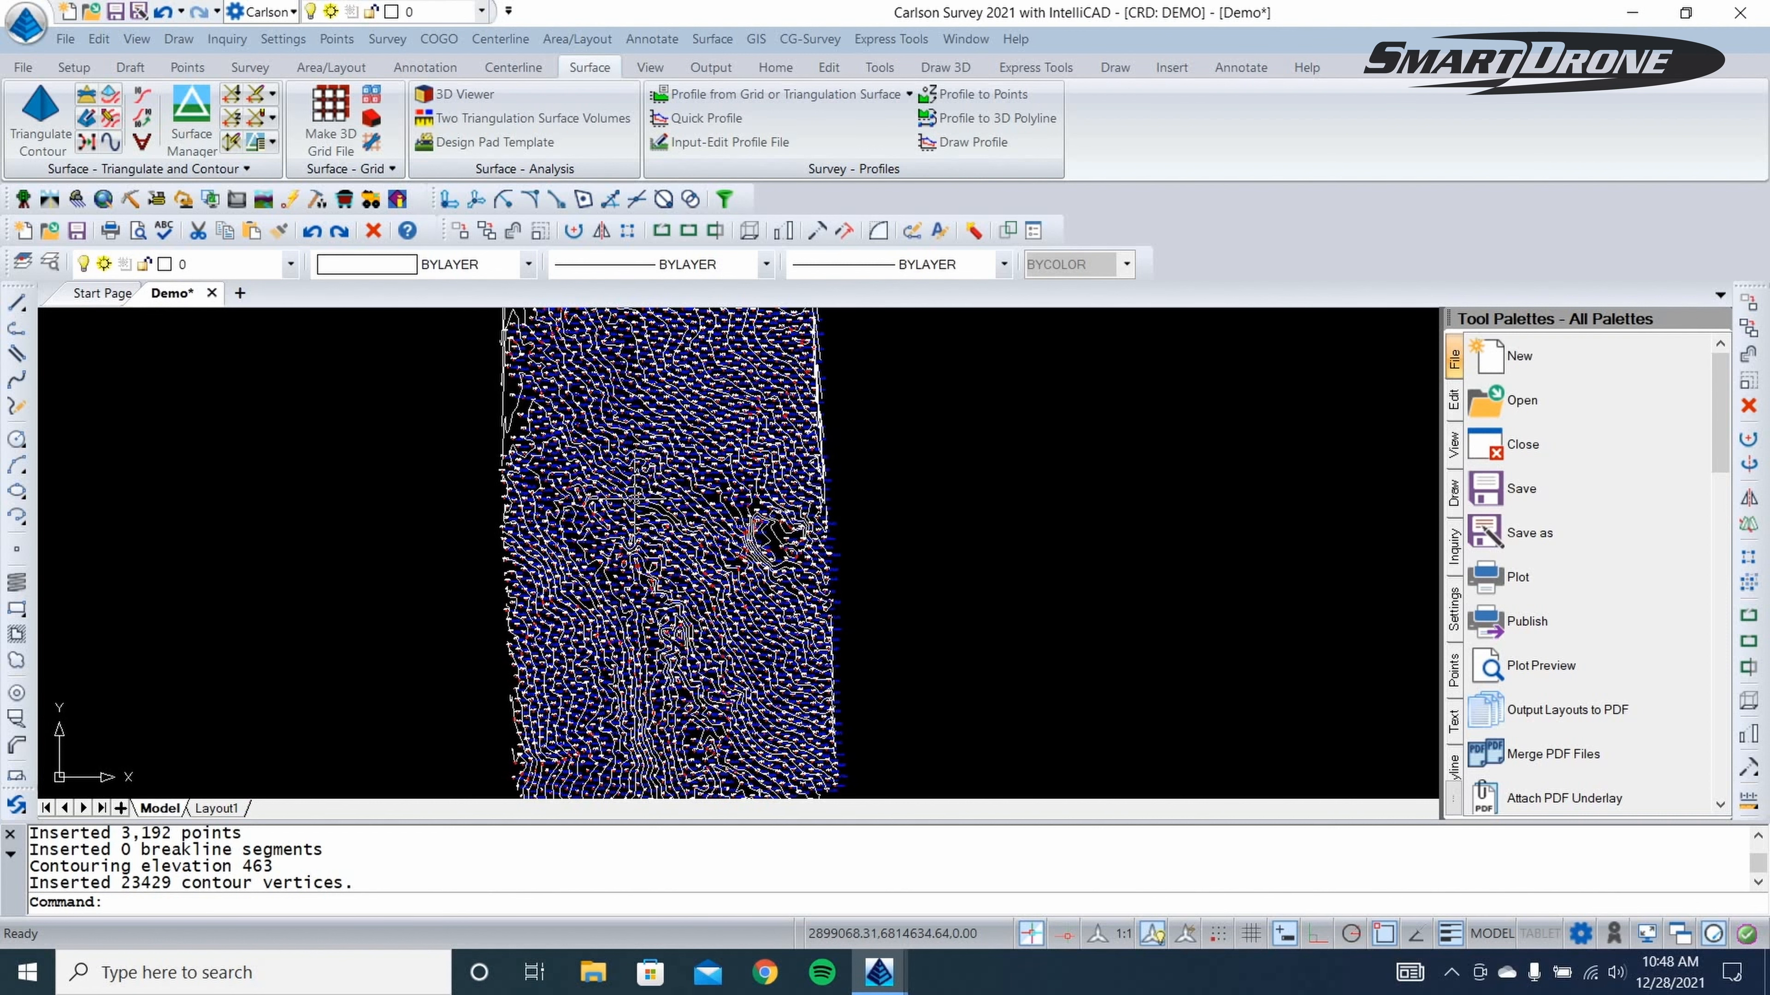
{"action": "scroll", "coordinate": [592, 497], "scroll_direction": "down", "scroll_amount": 2}
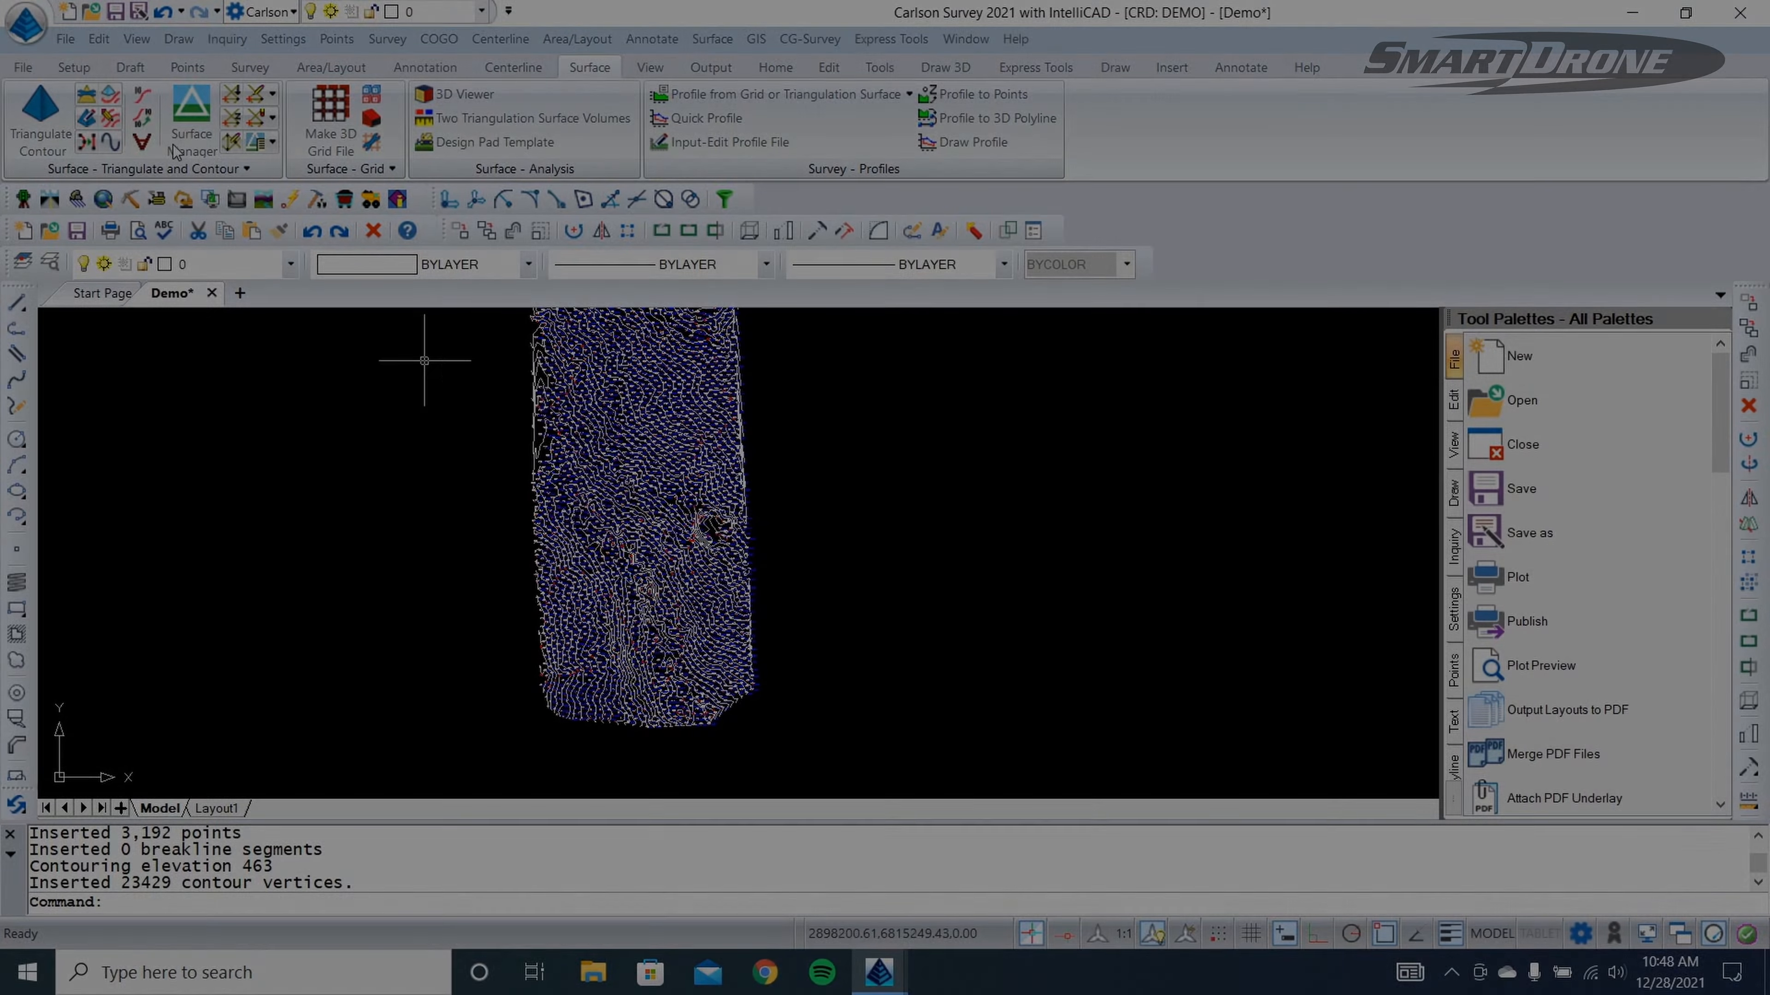